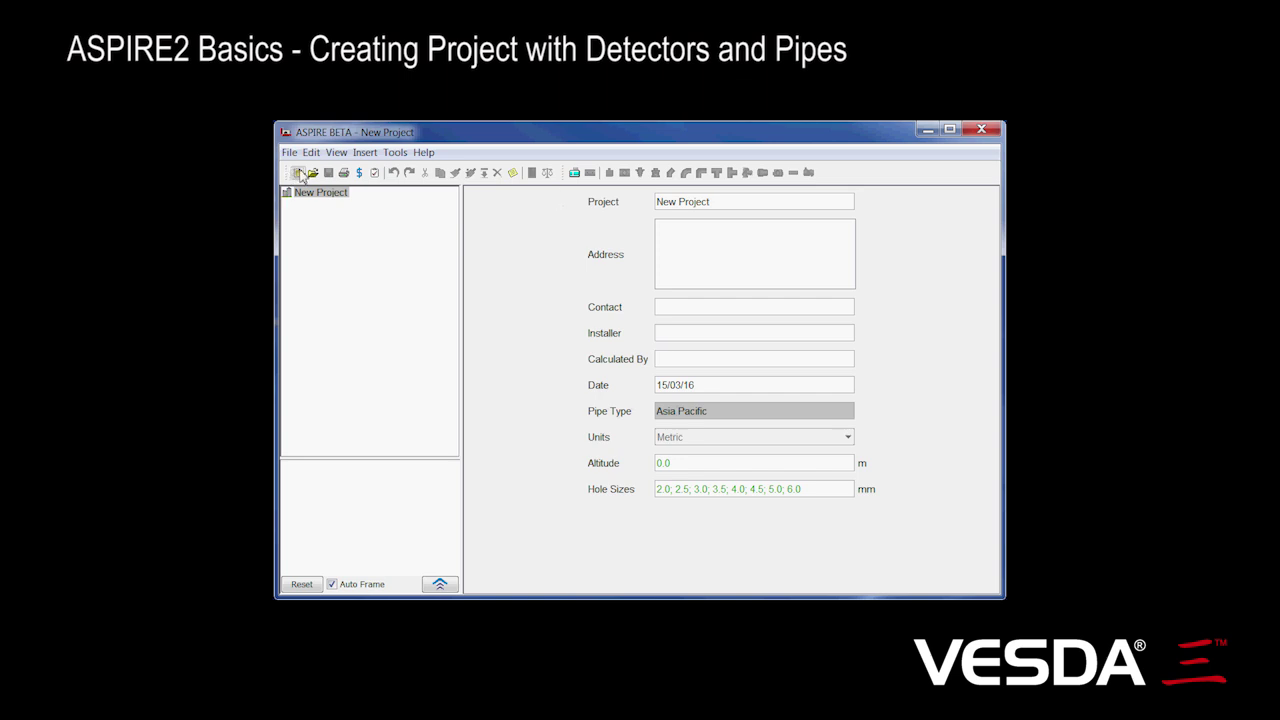
Step: Start a new project named 'ACME Pty Ltd'
click(298, 173)
triple_click(746, 201)
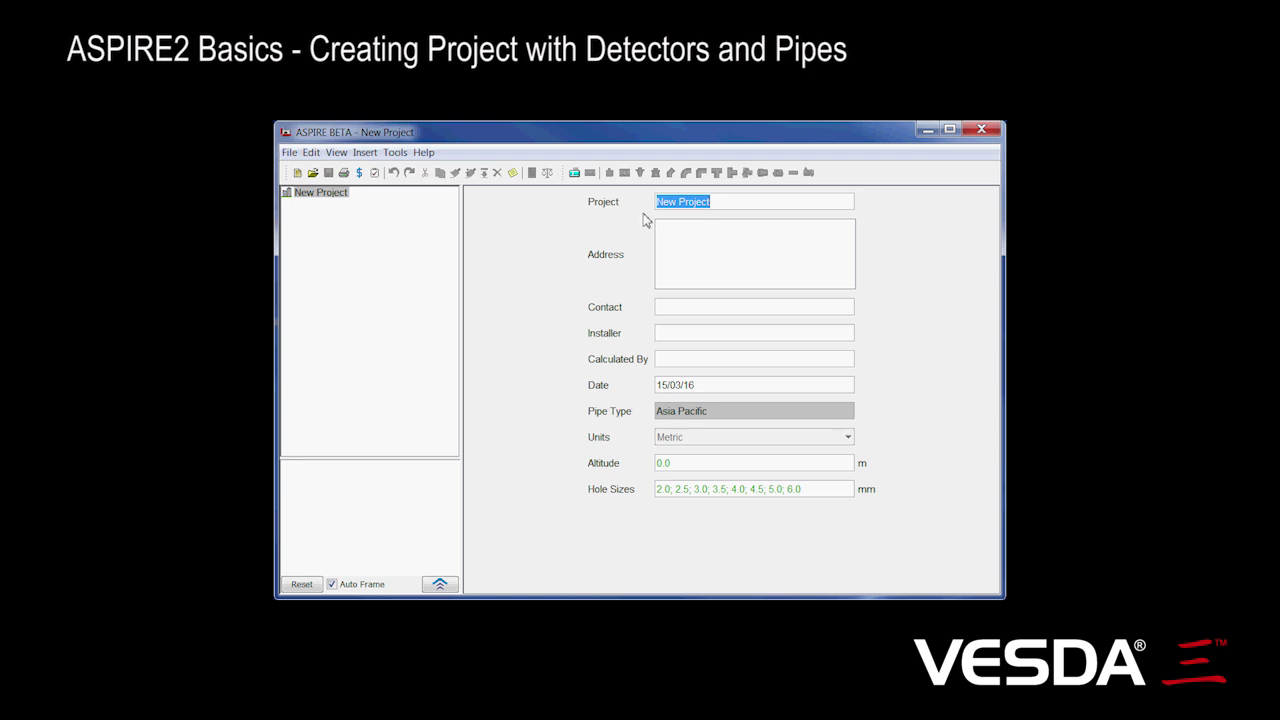
text(ACME Pty Ltd)
Step: Fill in the project's site address, the client contact's name and phone, and the calculated-by name
click(747, 243)
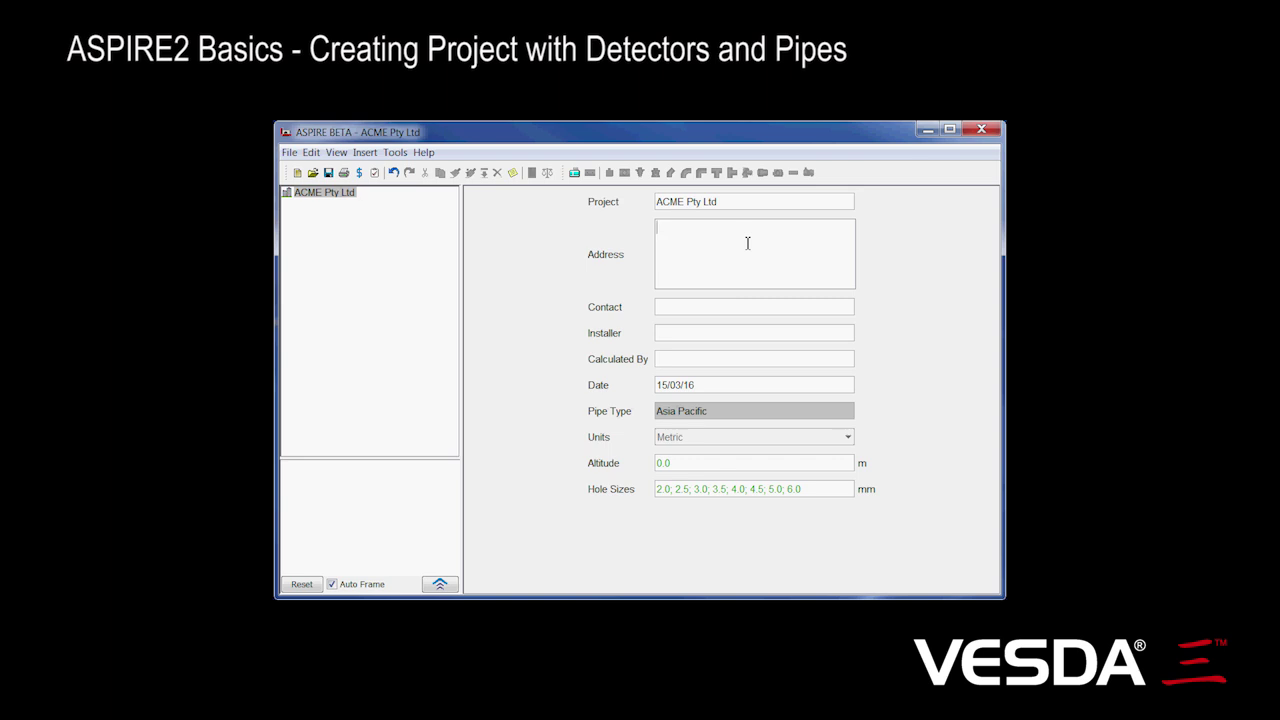
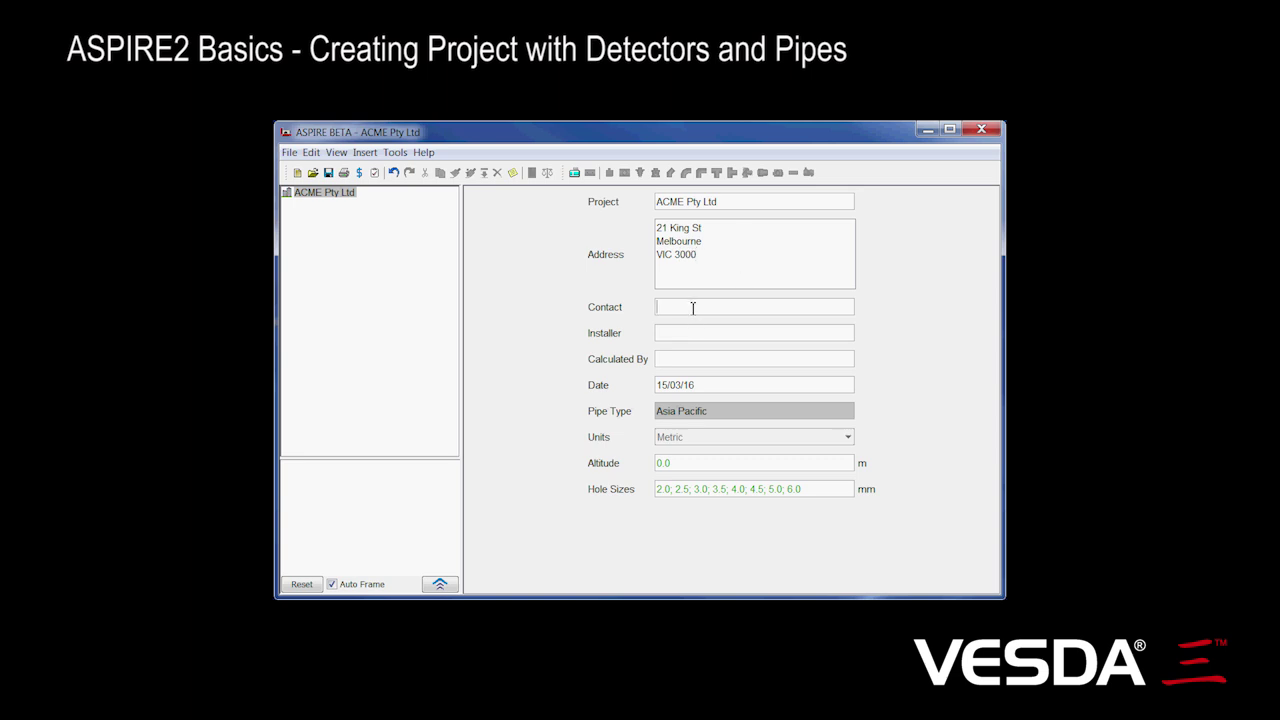
click(692, 308)
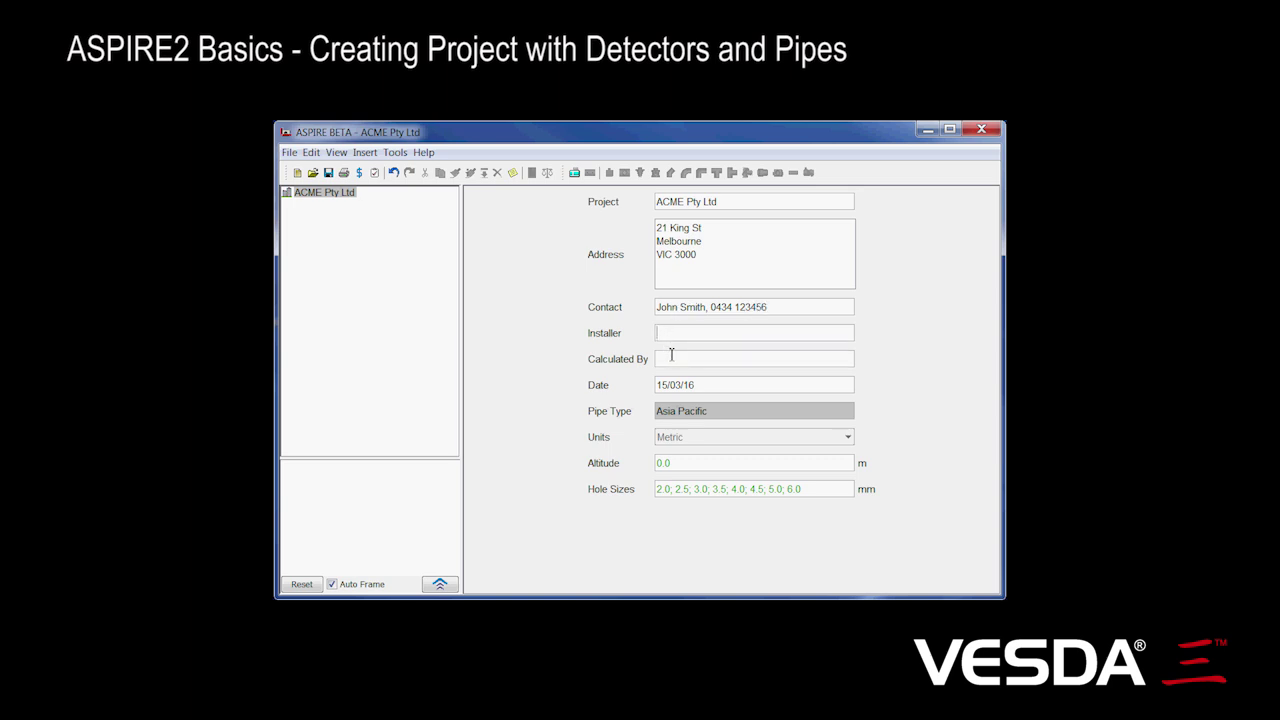
key(Tab)
click(665, 361)
text(Russell)
mouse_move(736, 418)
click(395, 152)
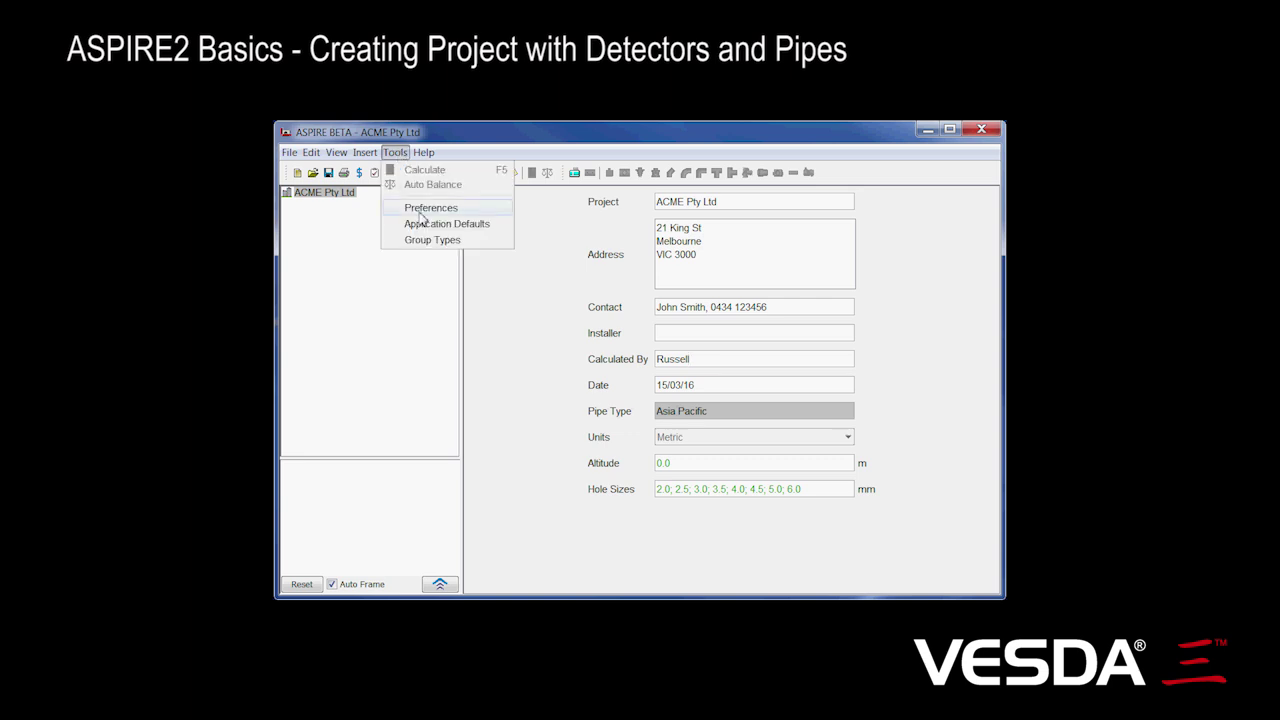
click(425, 209)
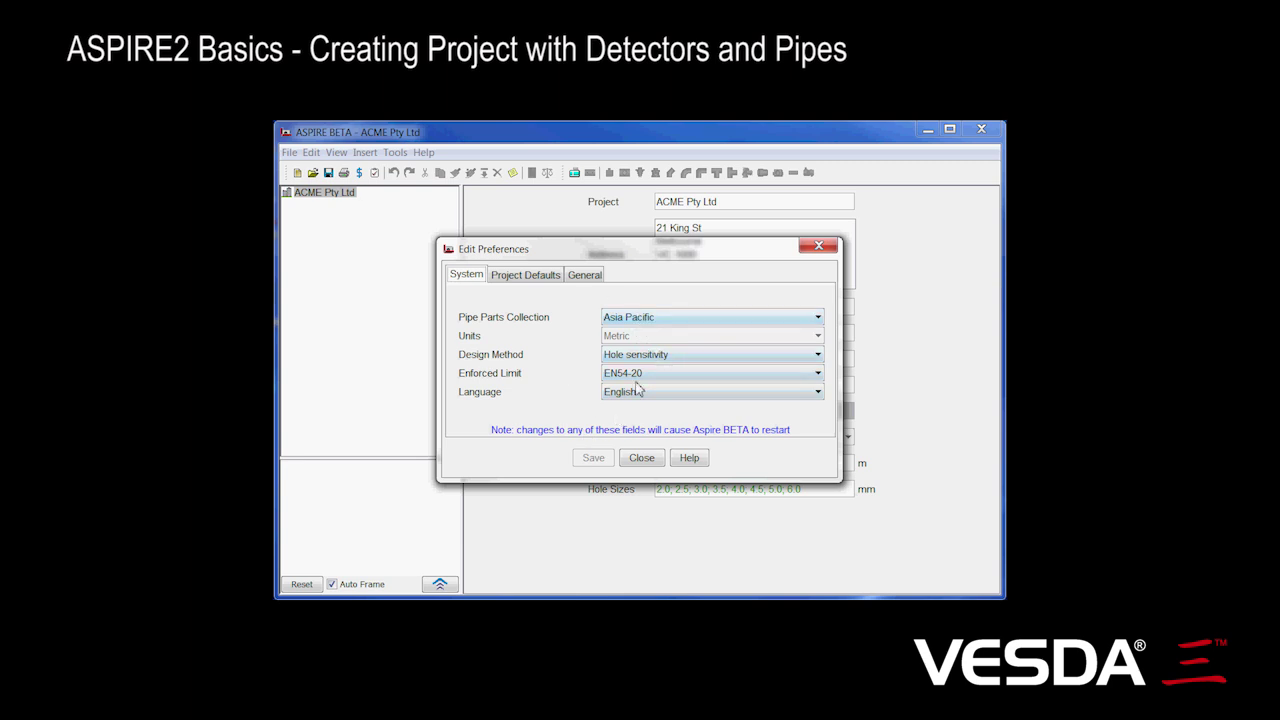
click(656, 462)
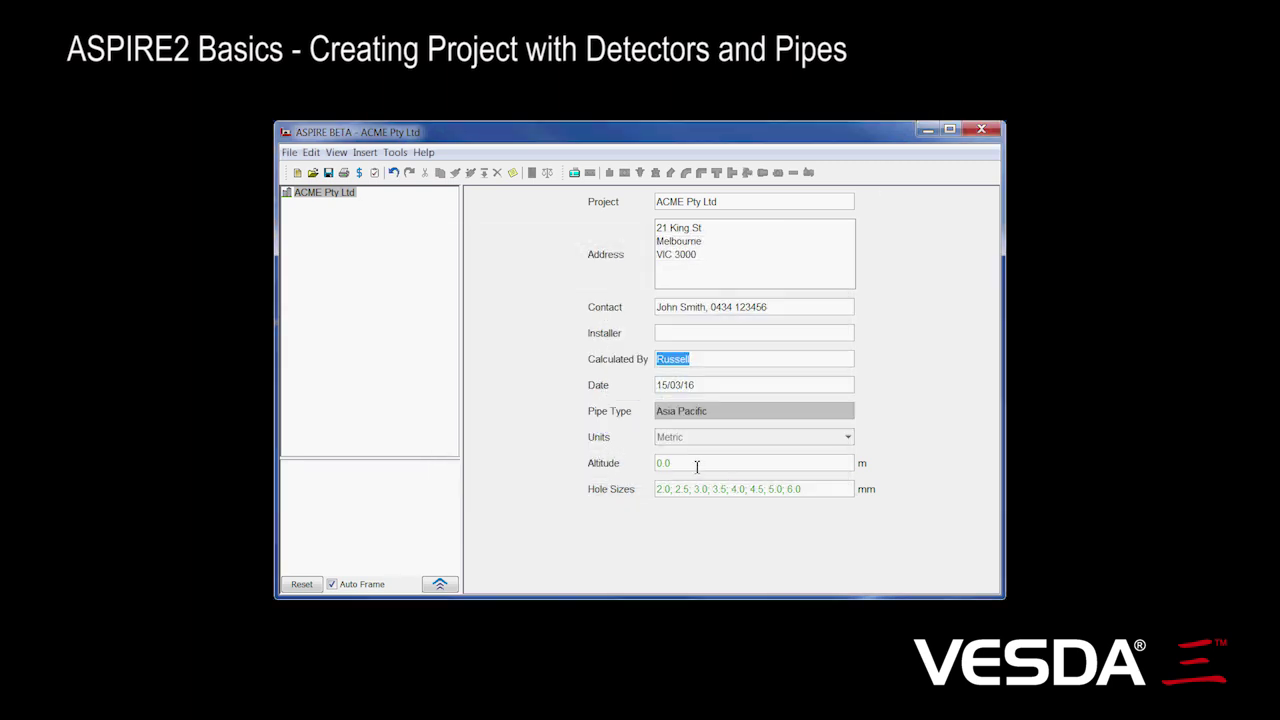
mouse_move(697, 466)
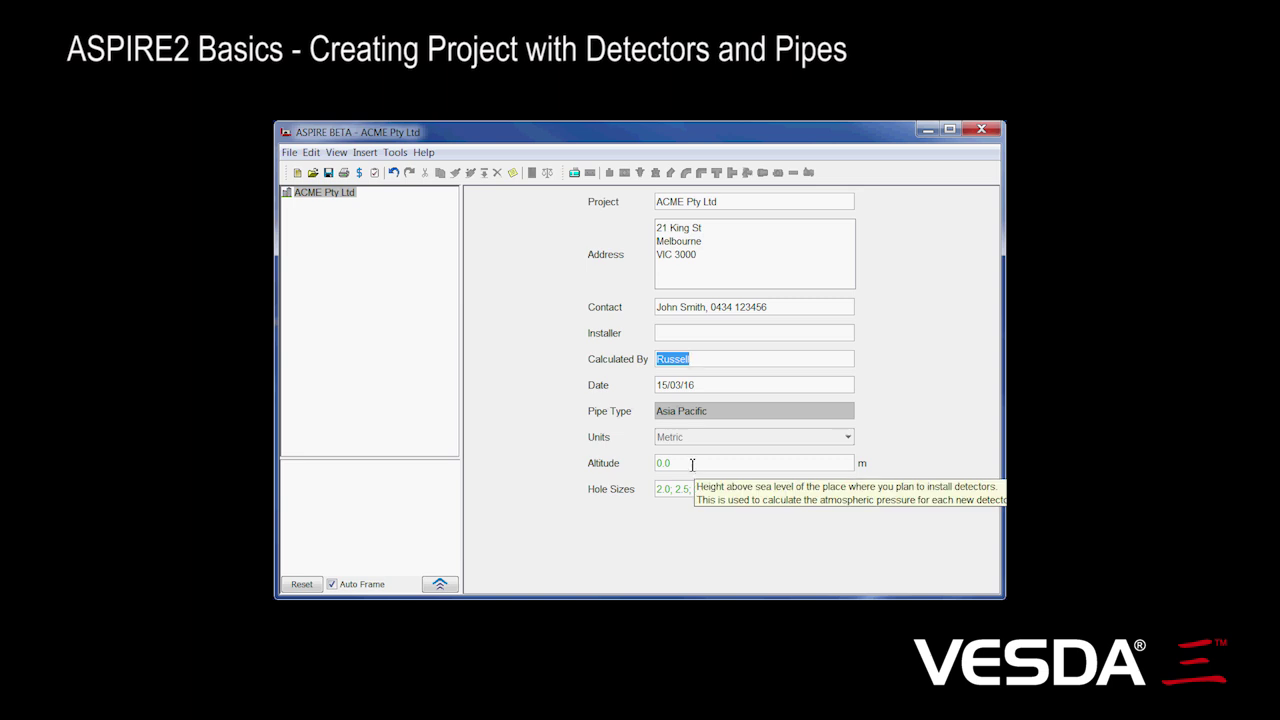
click(692, 465)
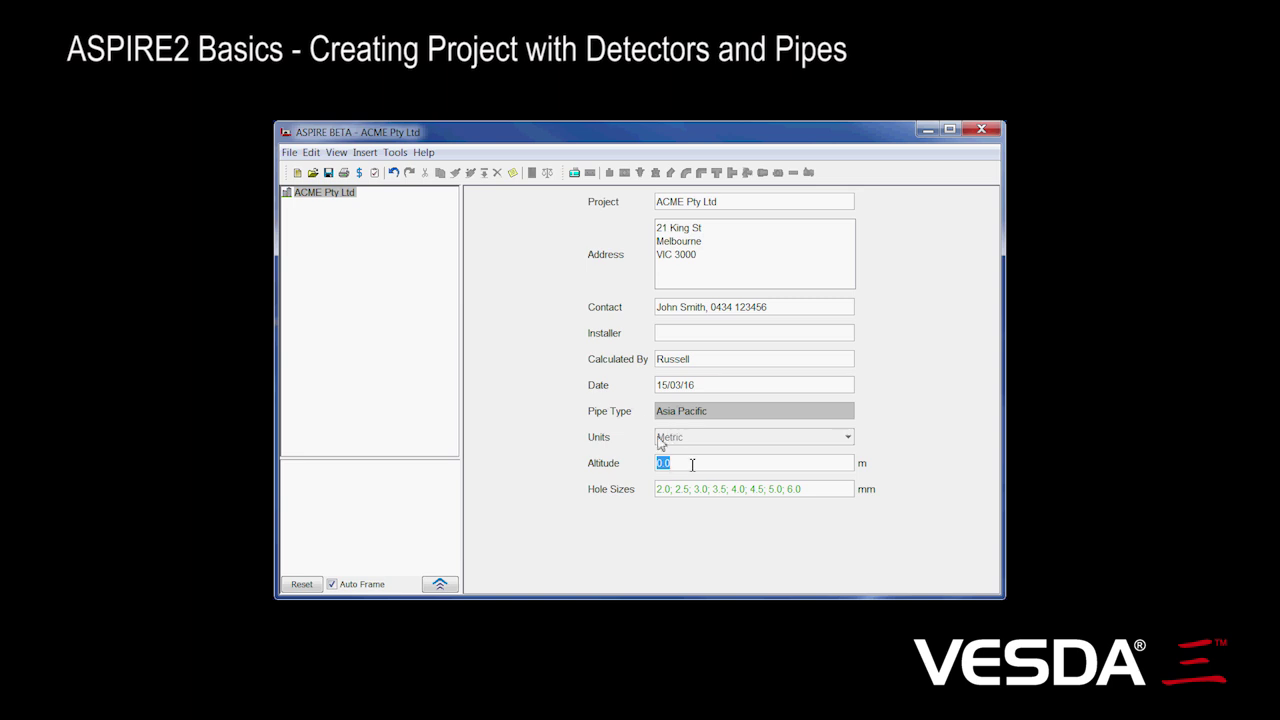
click(809, 489)
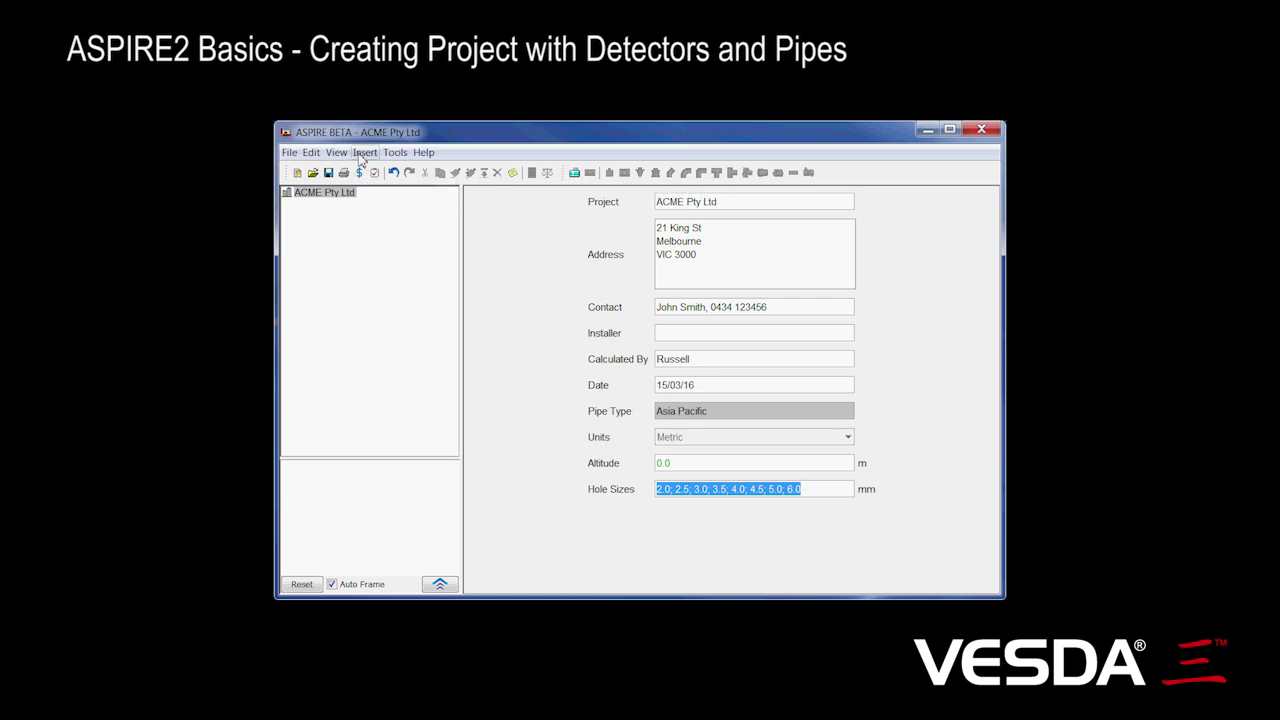
Step: Add a VEU detector named Warehouse with aspirator speed raised from 1 to 10
click(574, 172)
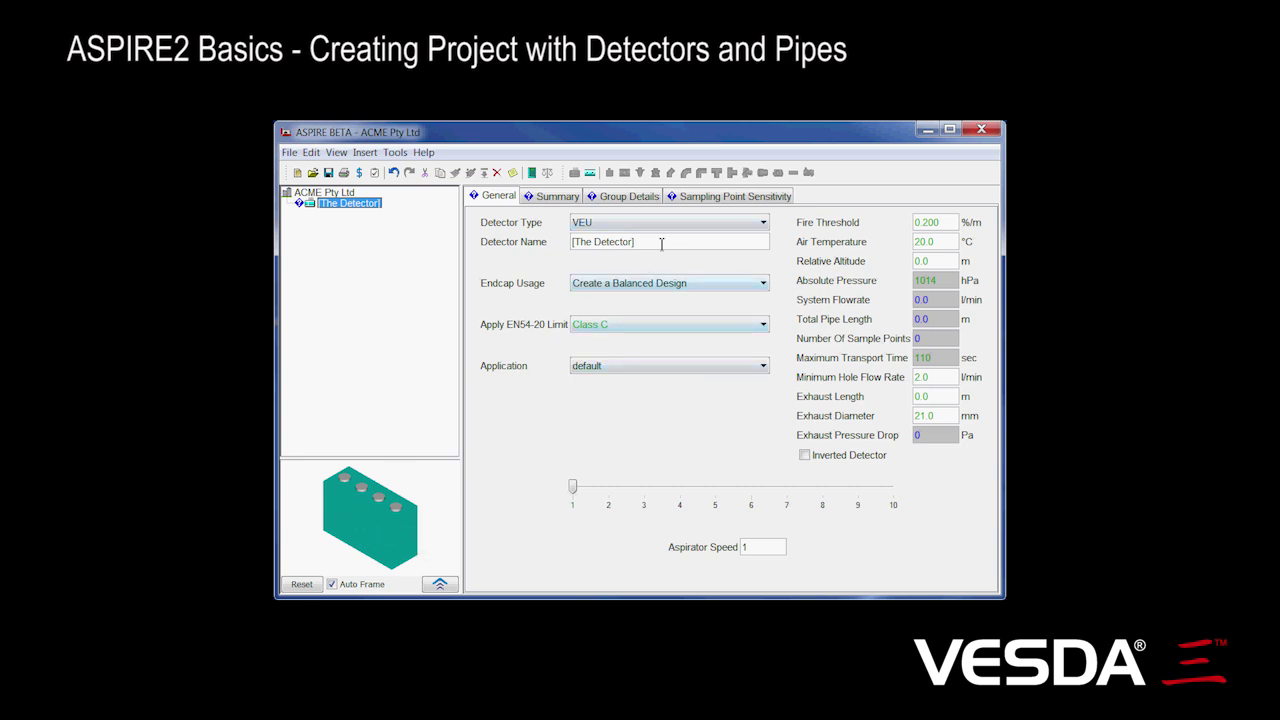
click(666, 241)
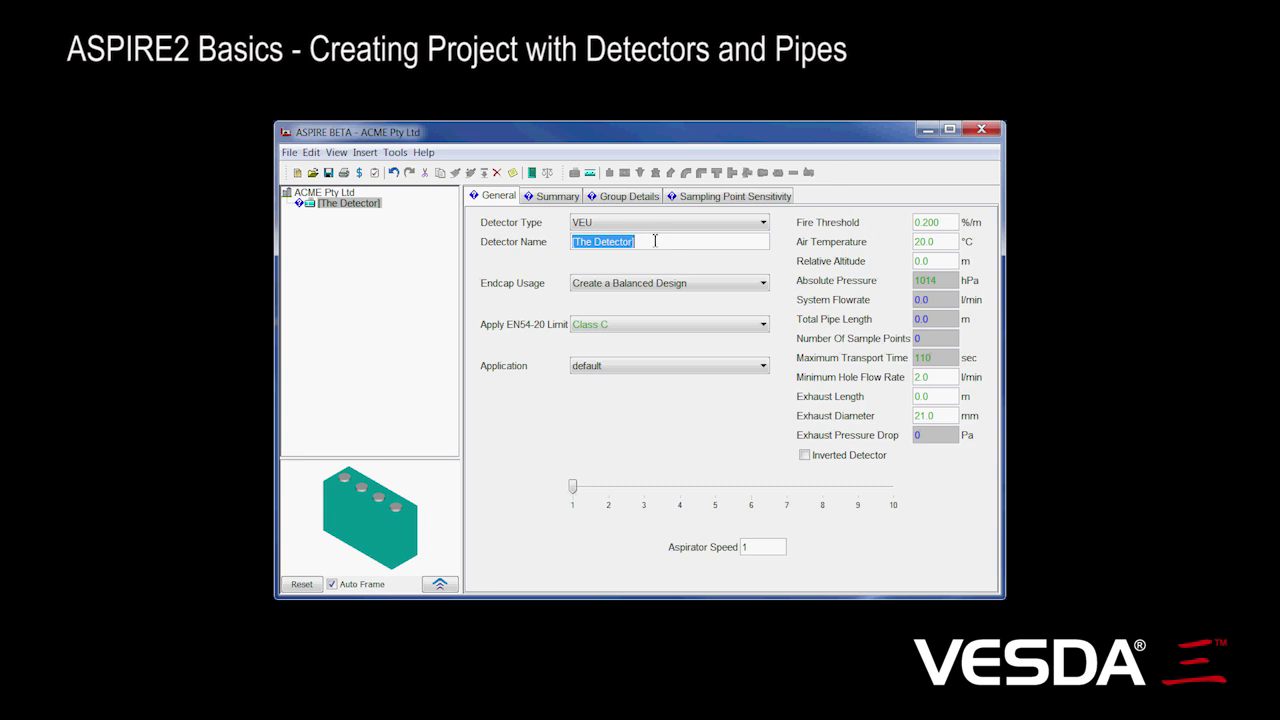
text(Warehouse)
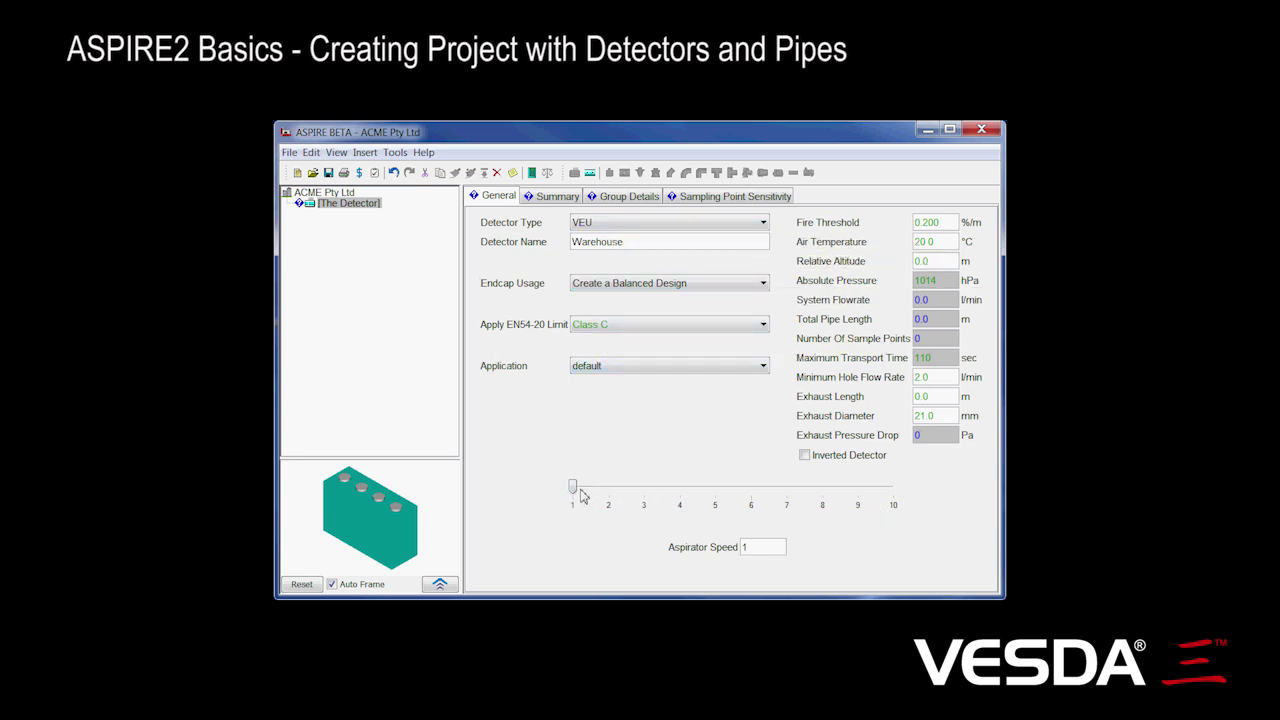
drag(575, 488, 912, 516)
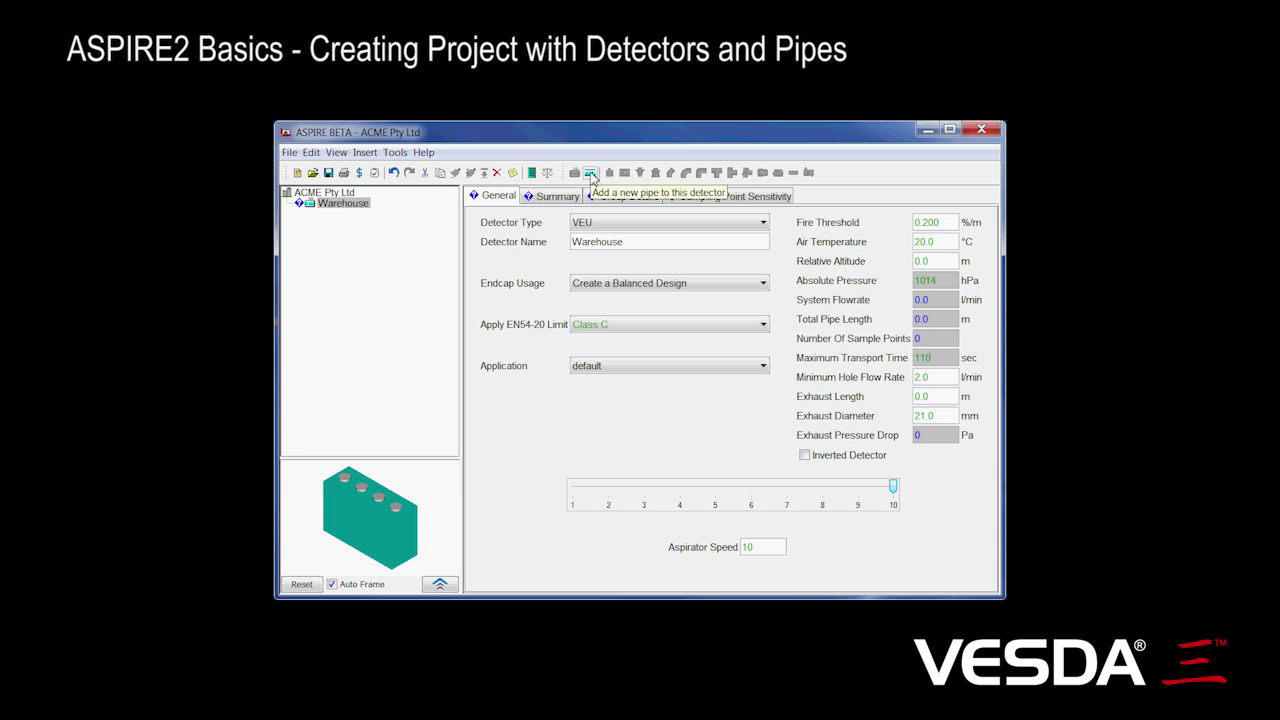
Step: Start a Simple branch pipe on Warehouse with a 20 m left leg
click(373, 154)
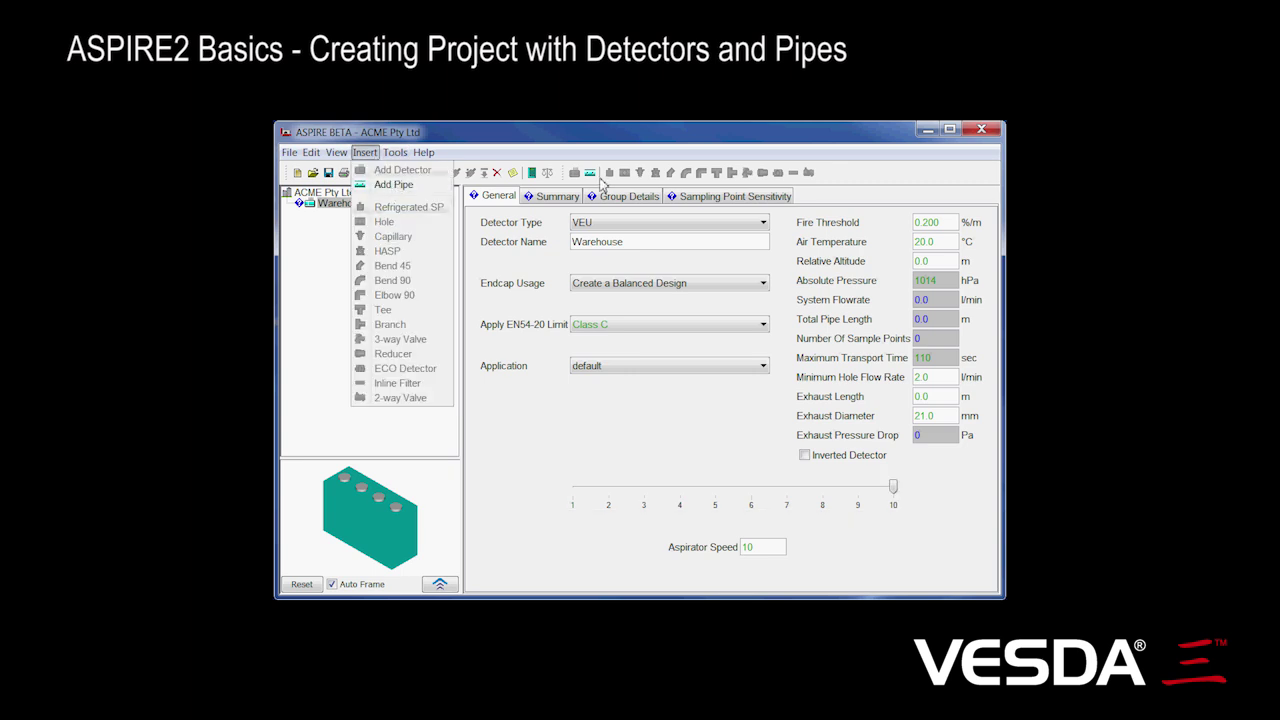
click(591, 176)
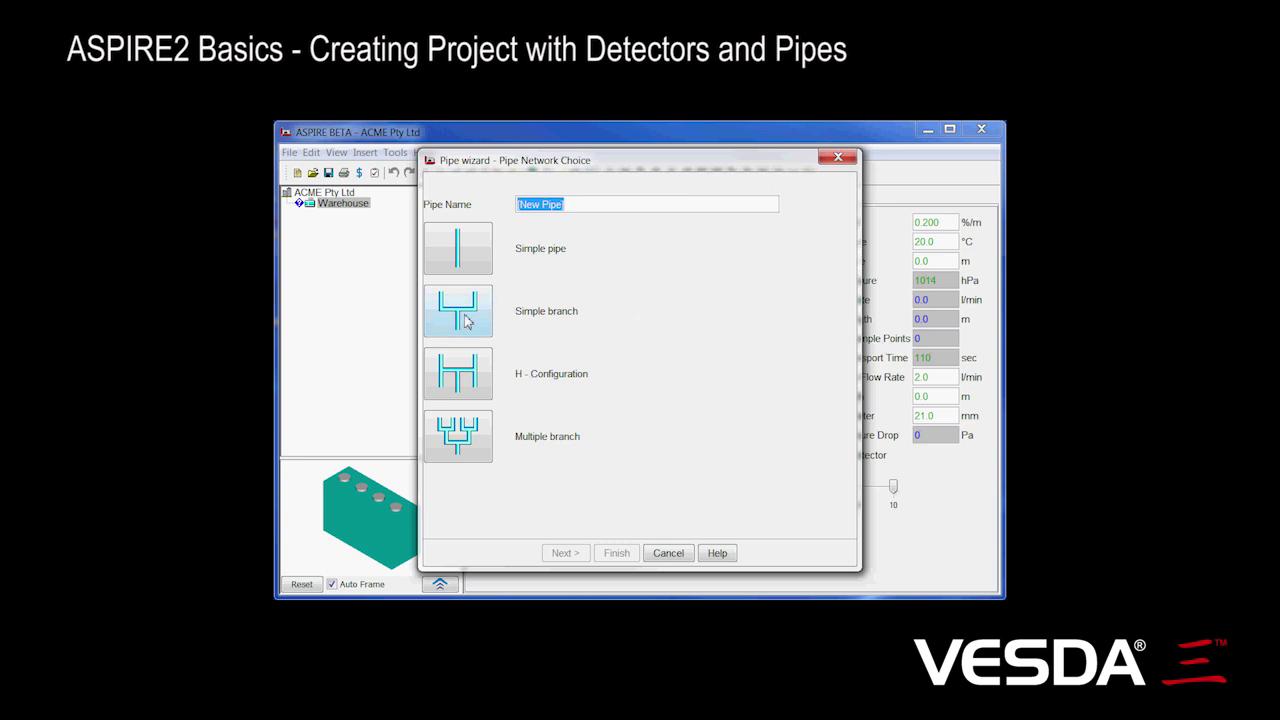
click(466, 320)
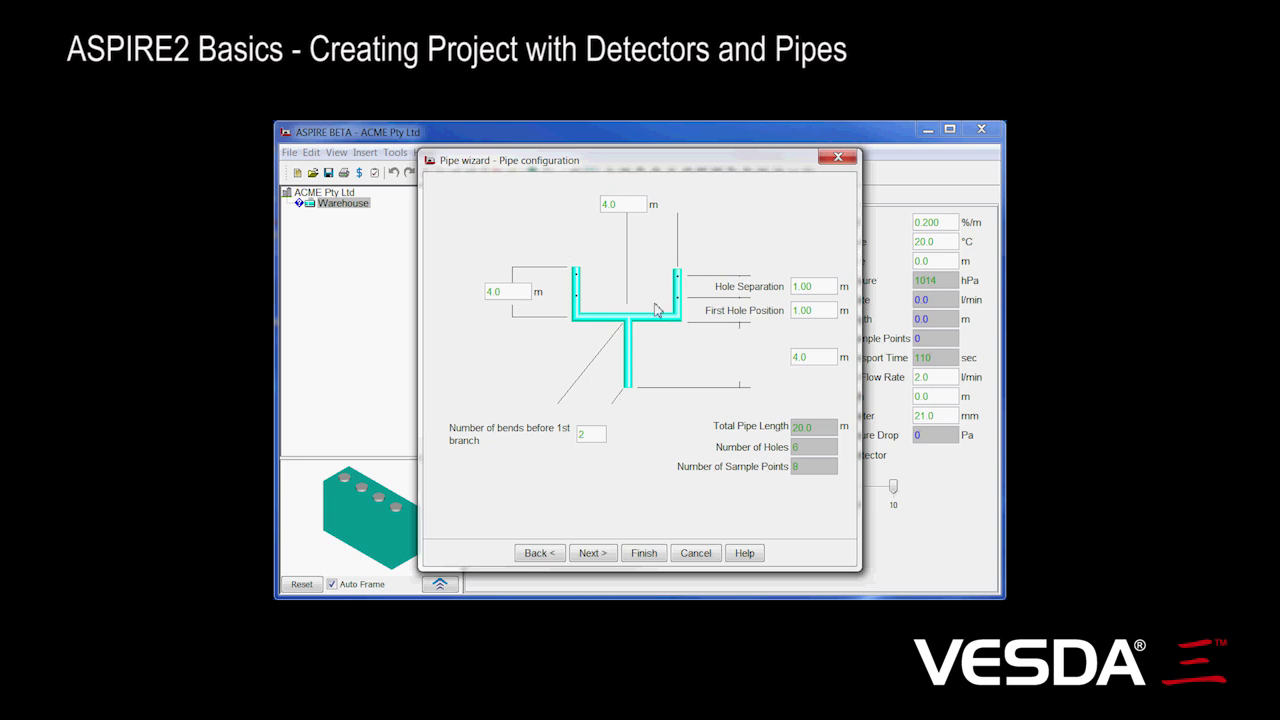
double_click(506, 293)
text(20)
key(Tab)
key(Tab)
Step: Accept the default pipe properties (21.0 mm pipe, 3.0 mm holes) and create New Pipe
click(592, 553)
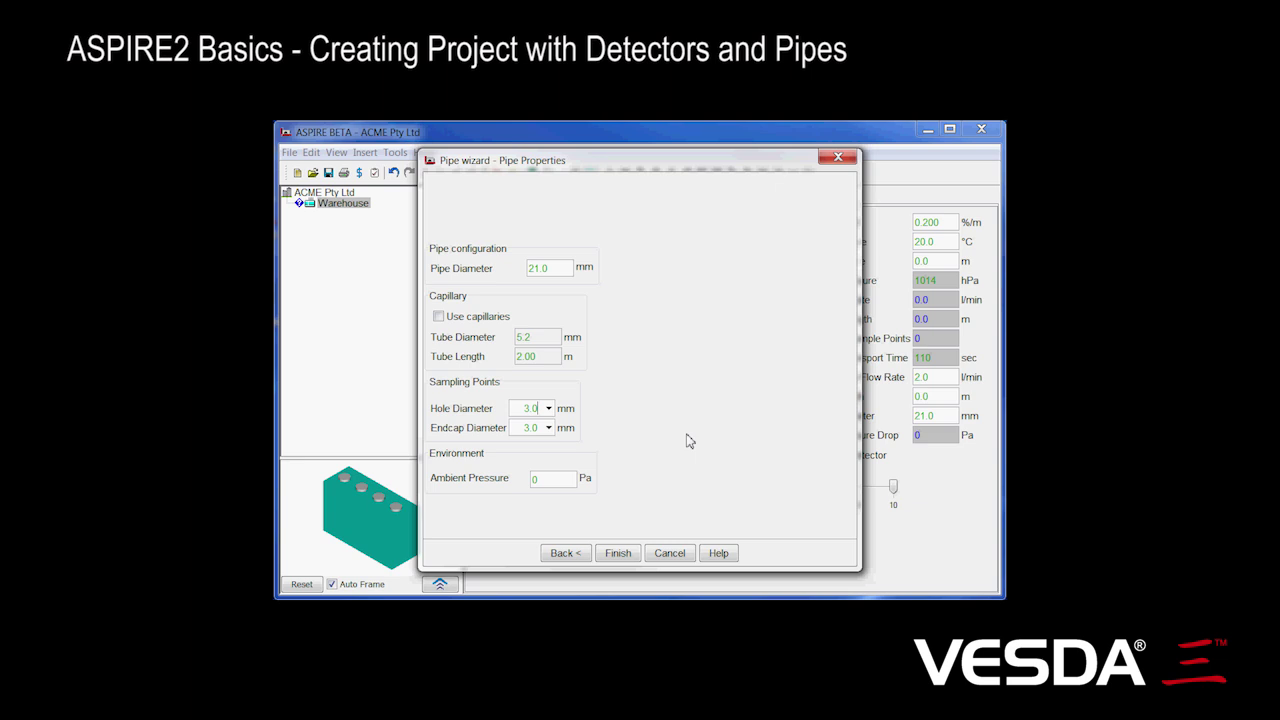
click(622, 565)
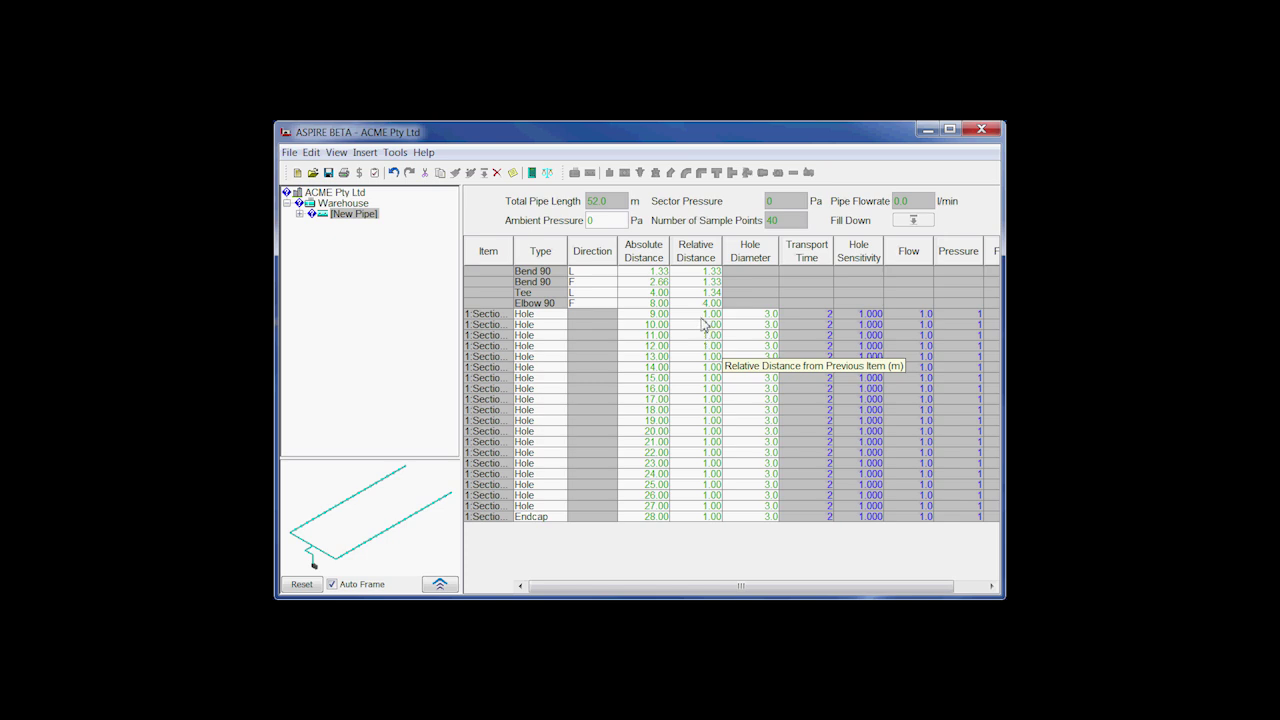
Step: Set the first hole's relative distance to 2 m and fill it down to all holes
click(707, 315)
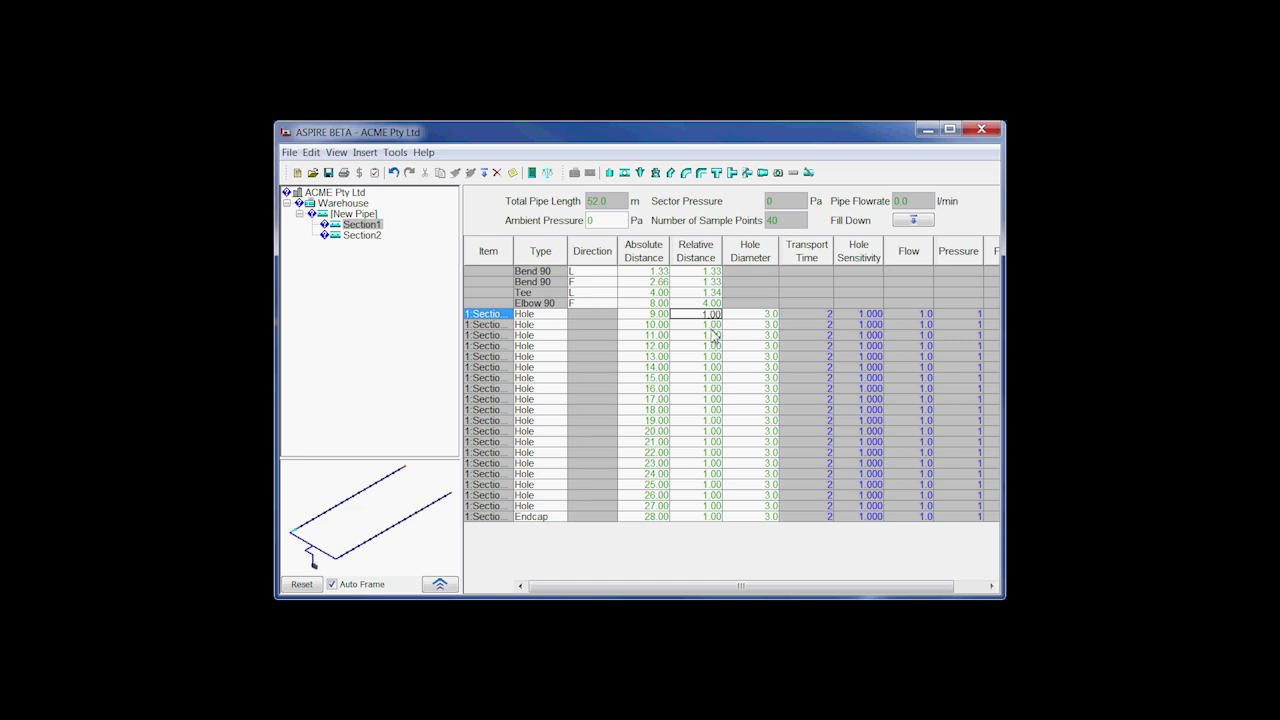
text(2)
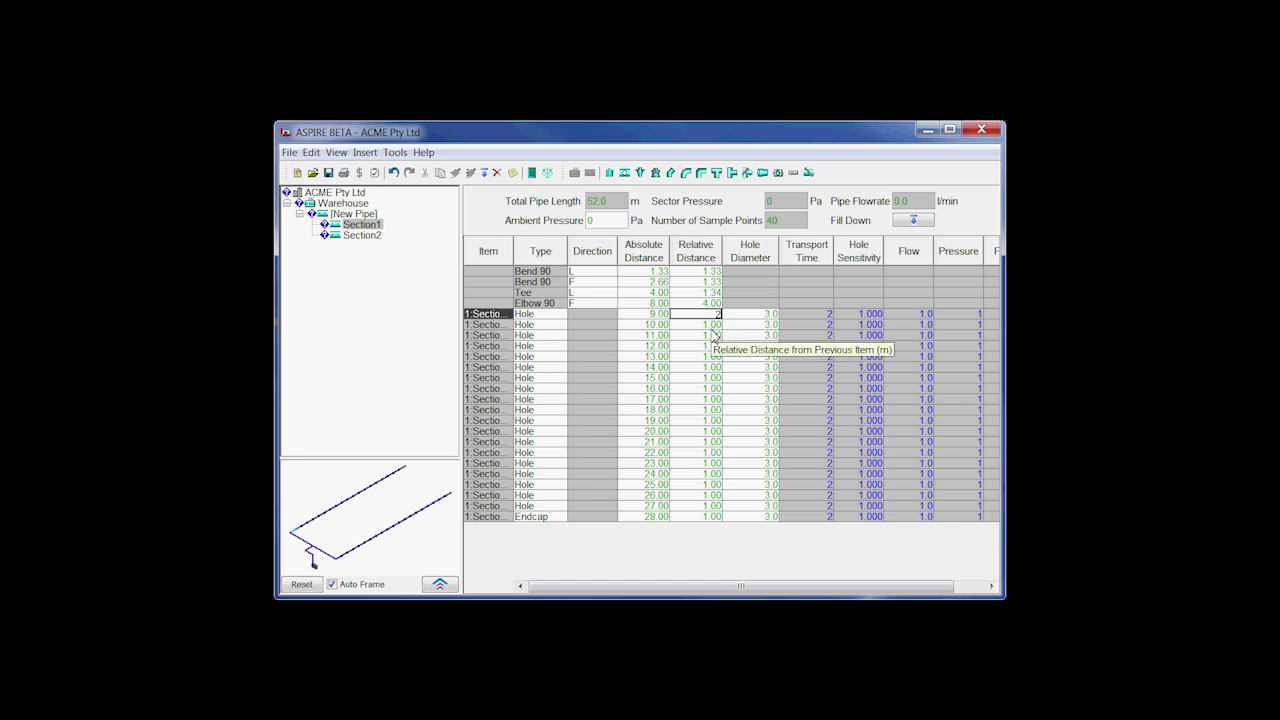
key(Return)
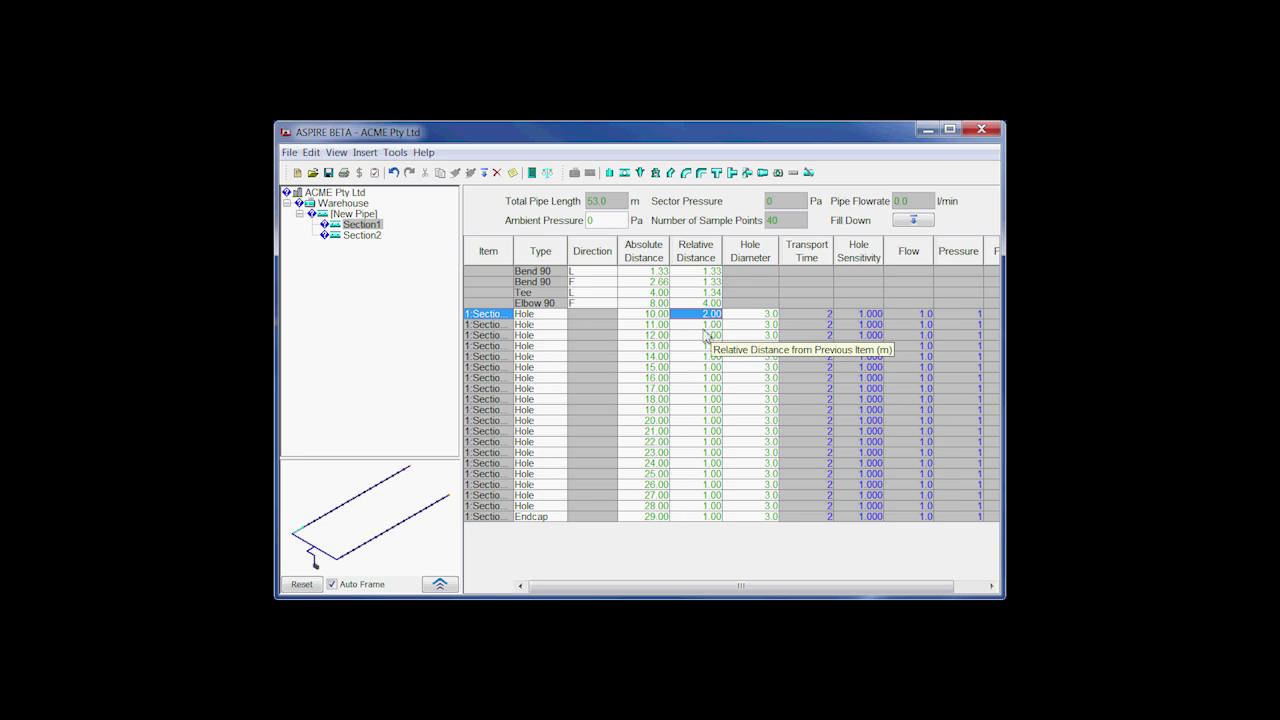
click(910, 222)
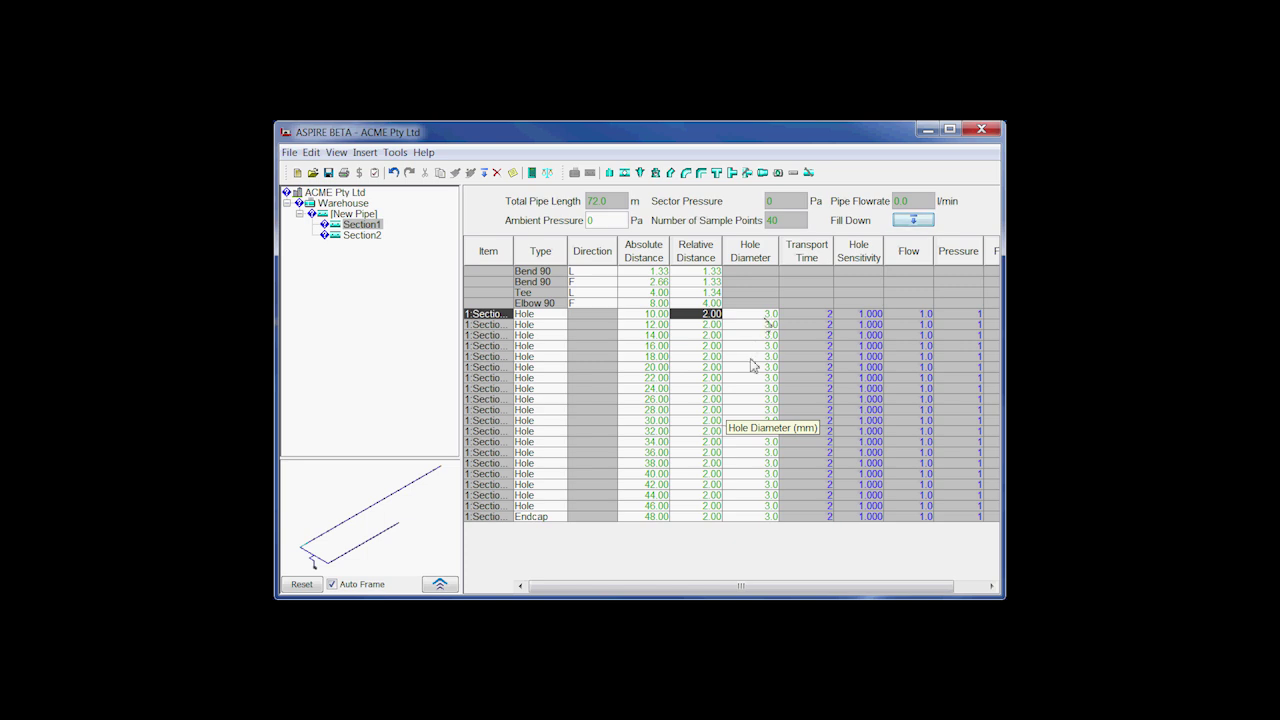
Step: Set the first hole's diameter to 2.5 mm and fill it down to all holes
click(765, 316)
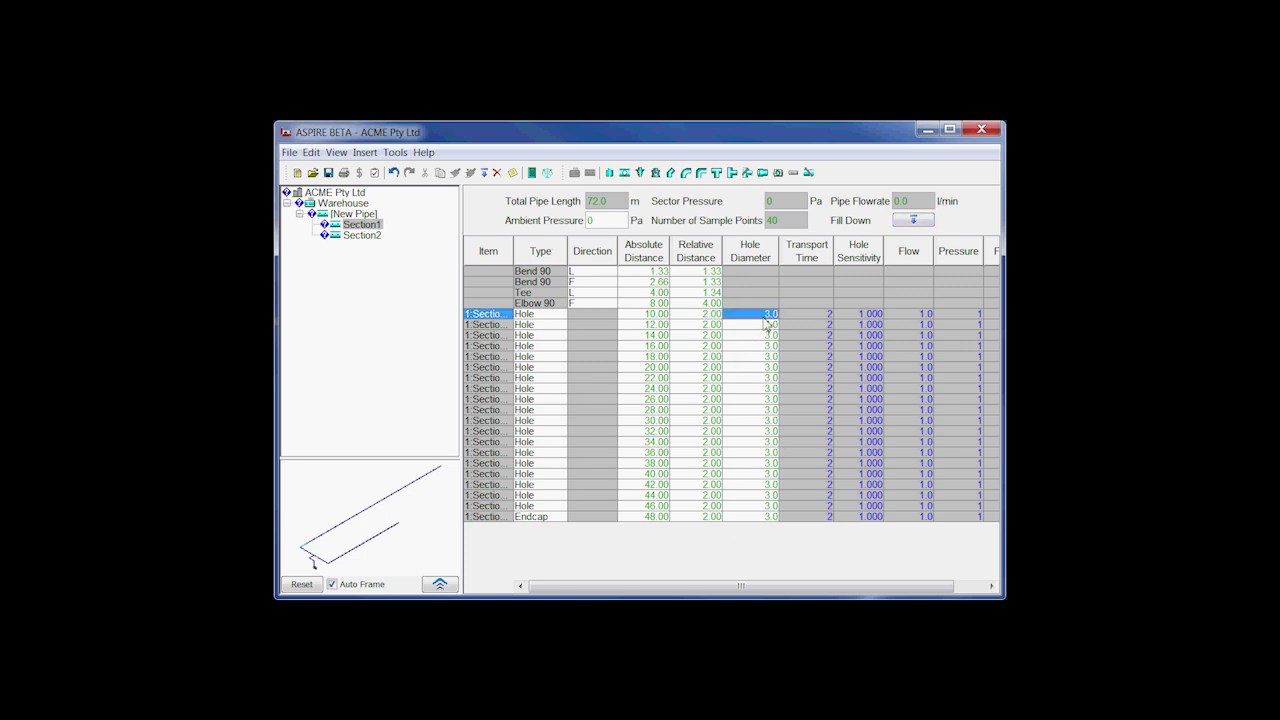
double_click(765, 316)
text(2.5)
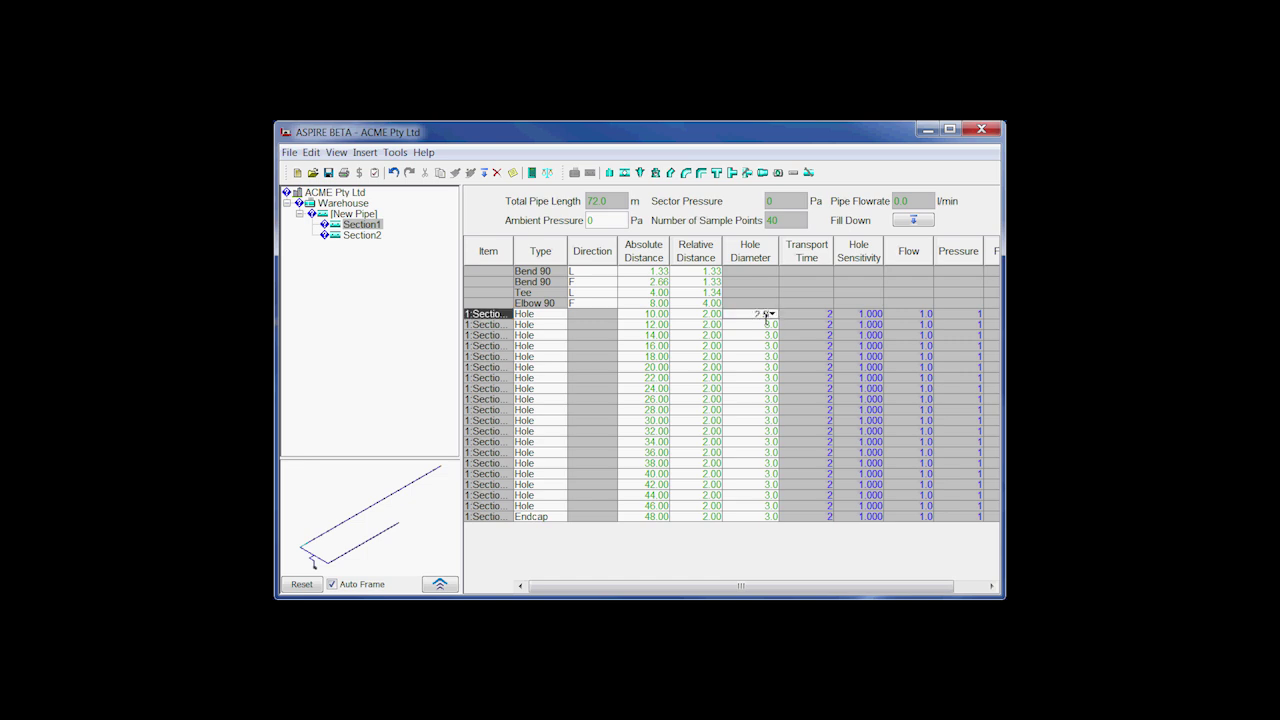
key(Return)
click(928, 223)
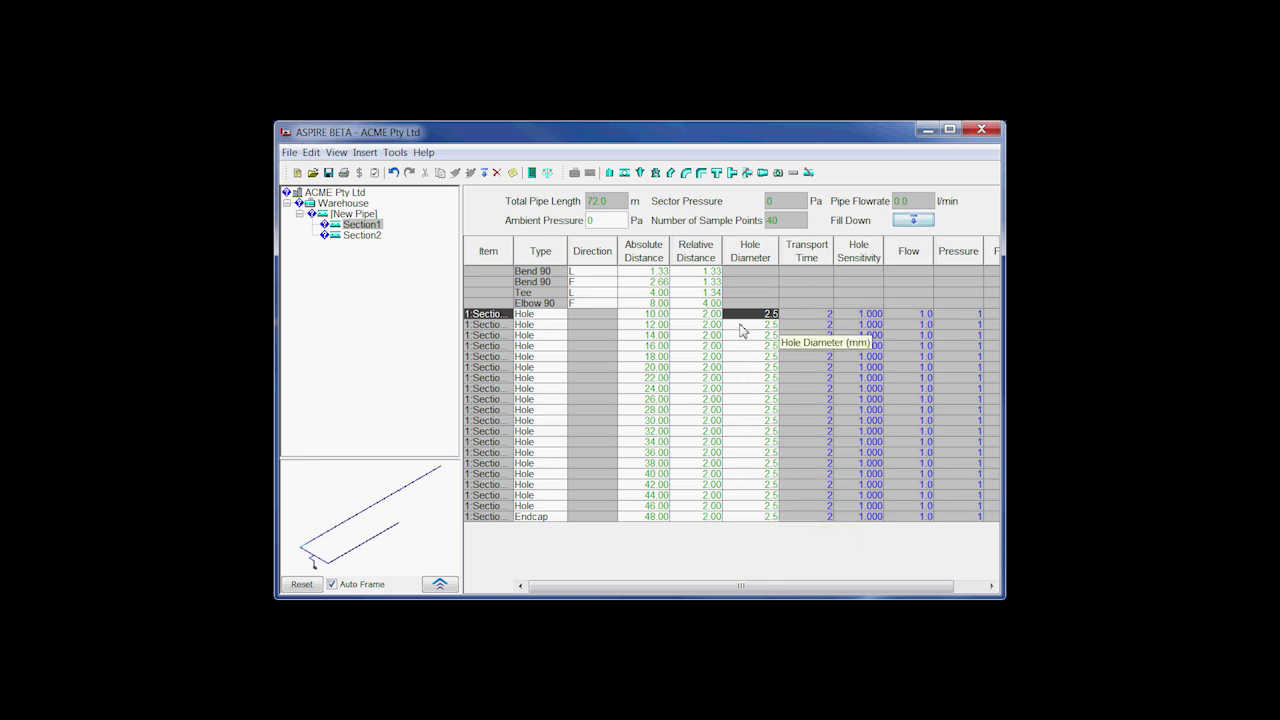
Step: Rename New Pipe to North
right_click(351, 215)
click(389, 223)
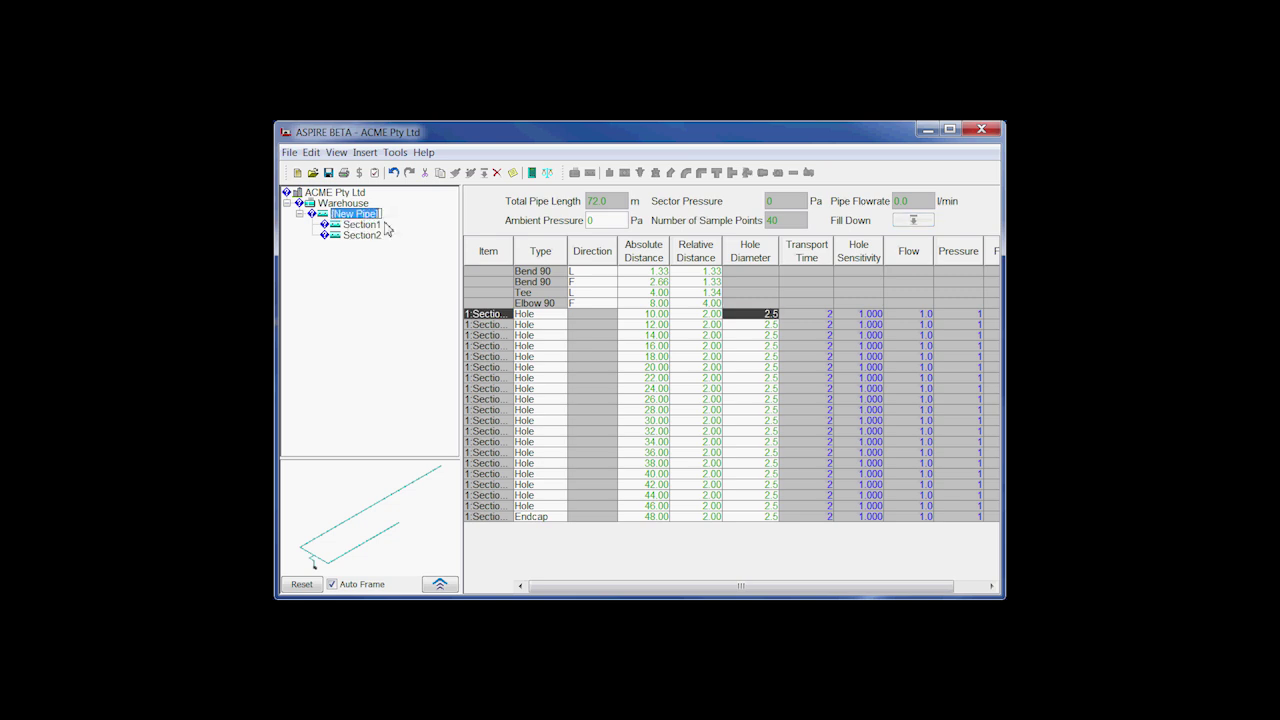
text(North)
key(Return)
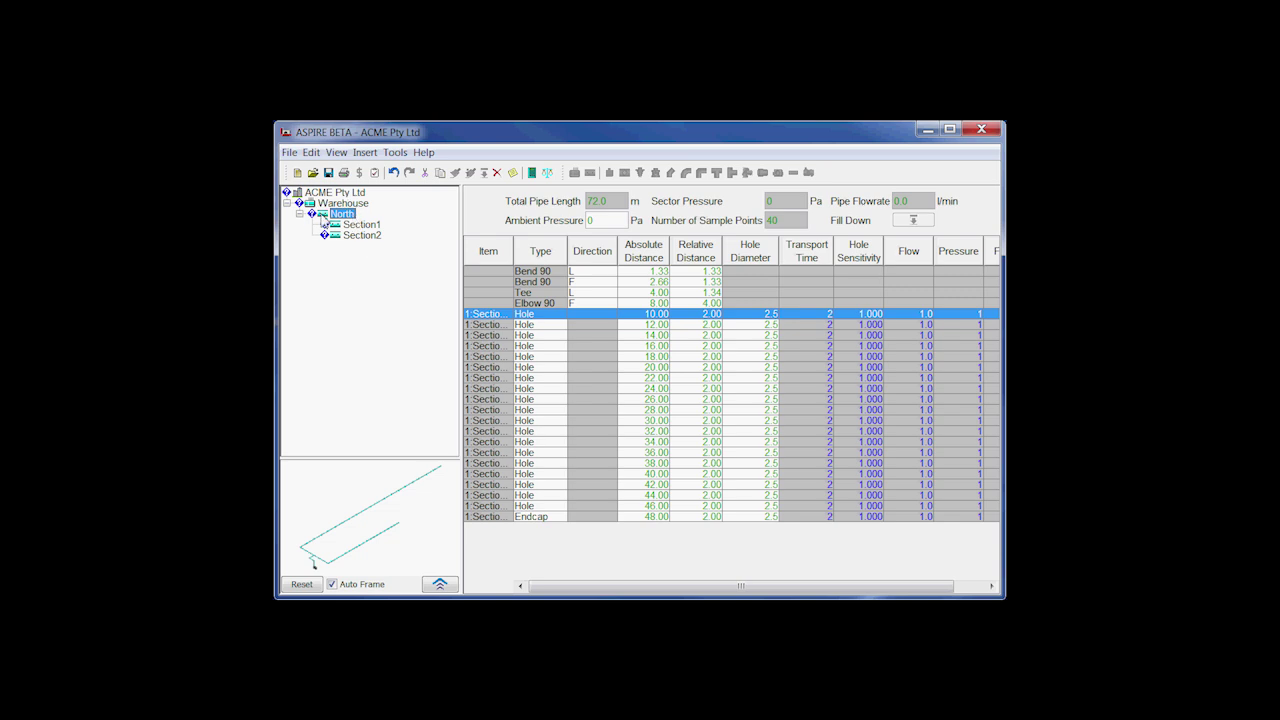
Step: Duplicate North under Warehouse and expand Copy of North to show Section1 and Section2
drag(324, 222, 331, 262)
drag(331, 261, 332, 262)
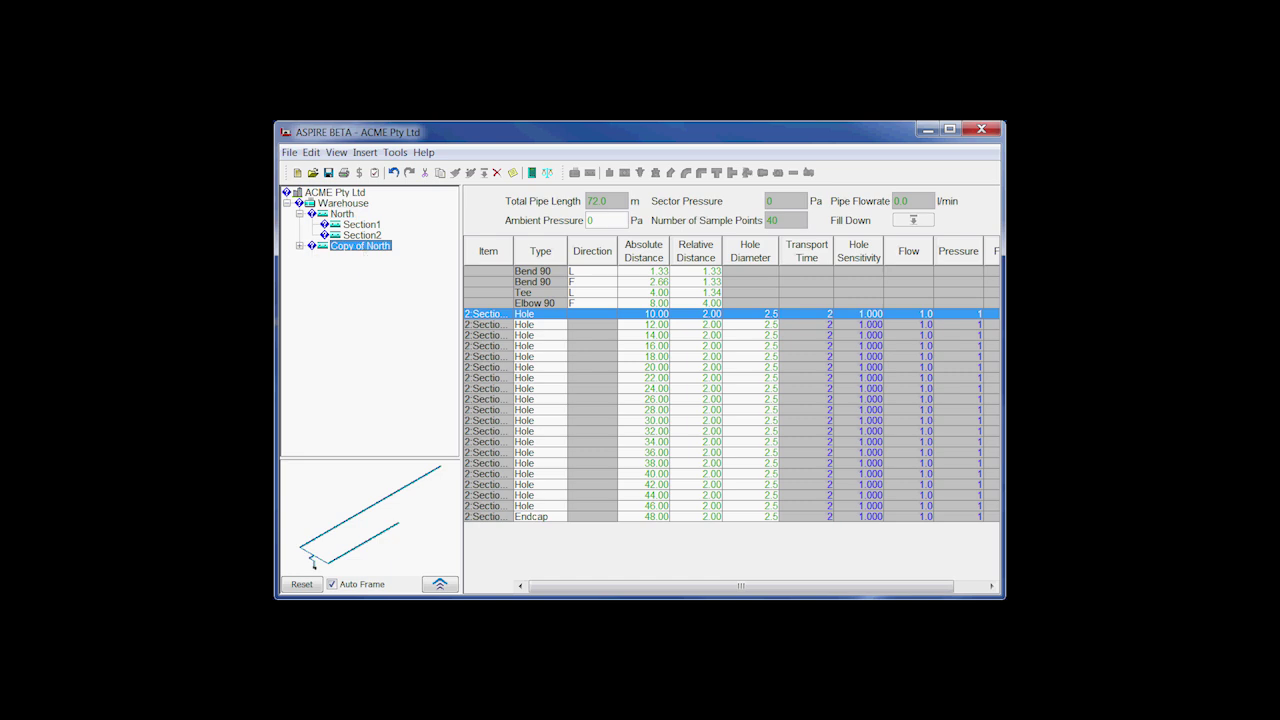
click(300, 246)
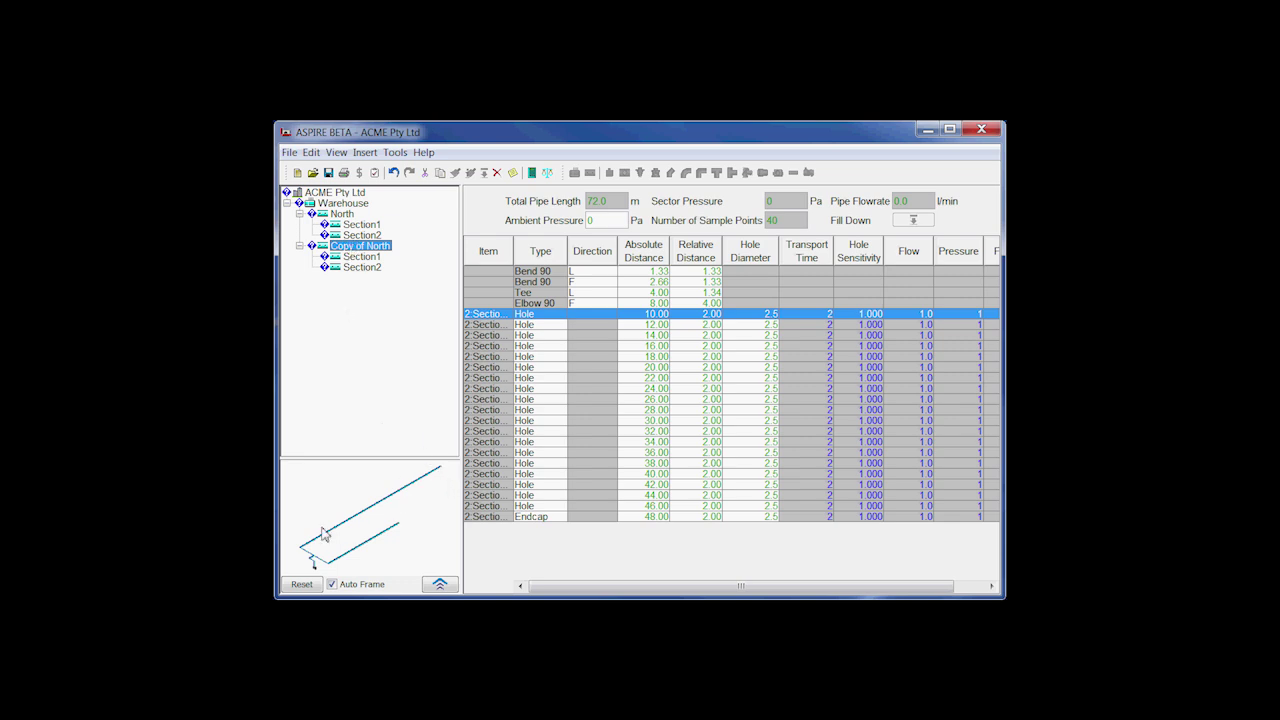
Step: Rename the pipe Copy of North to South
right_click(353, 247)
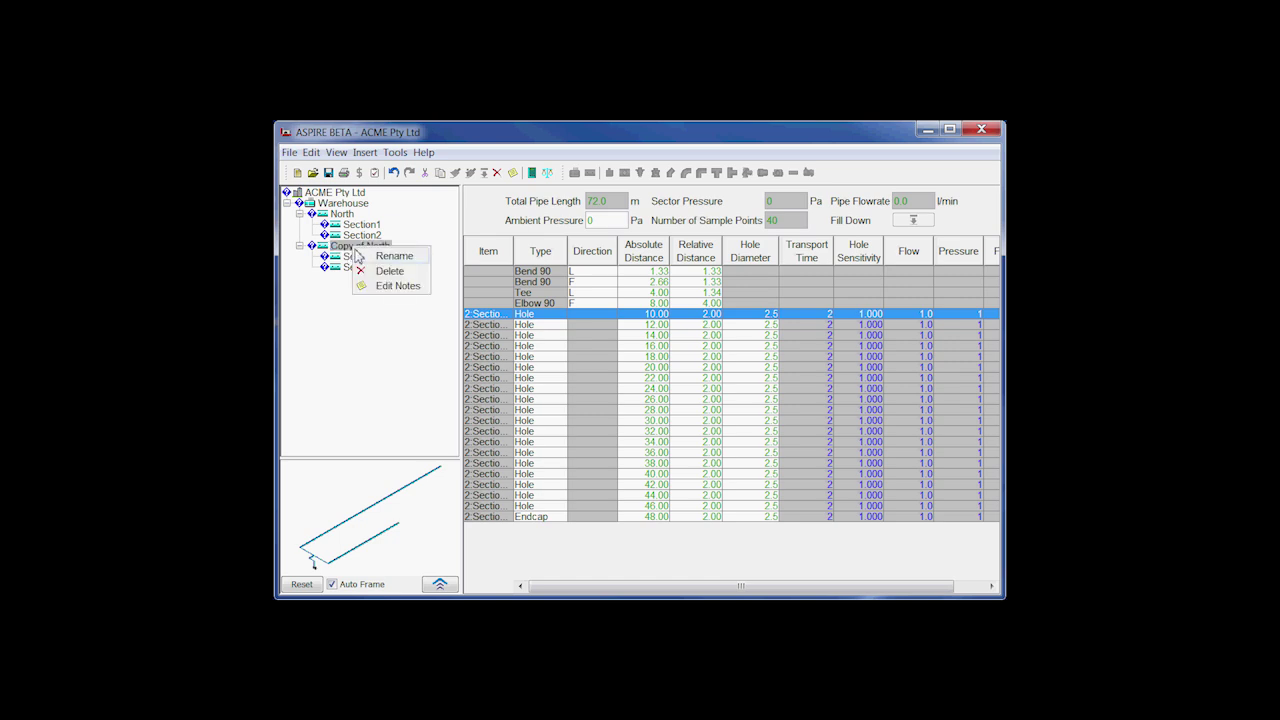
click(394, 257)
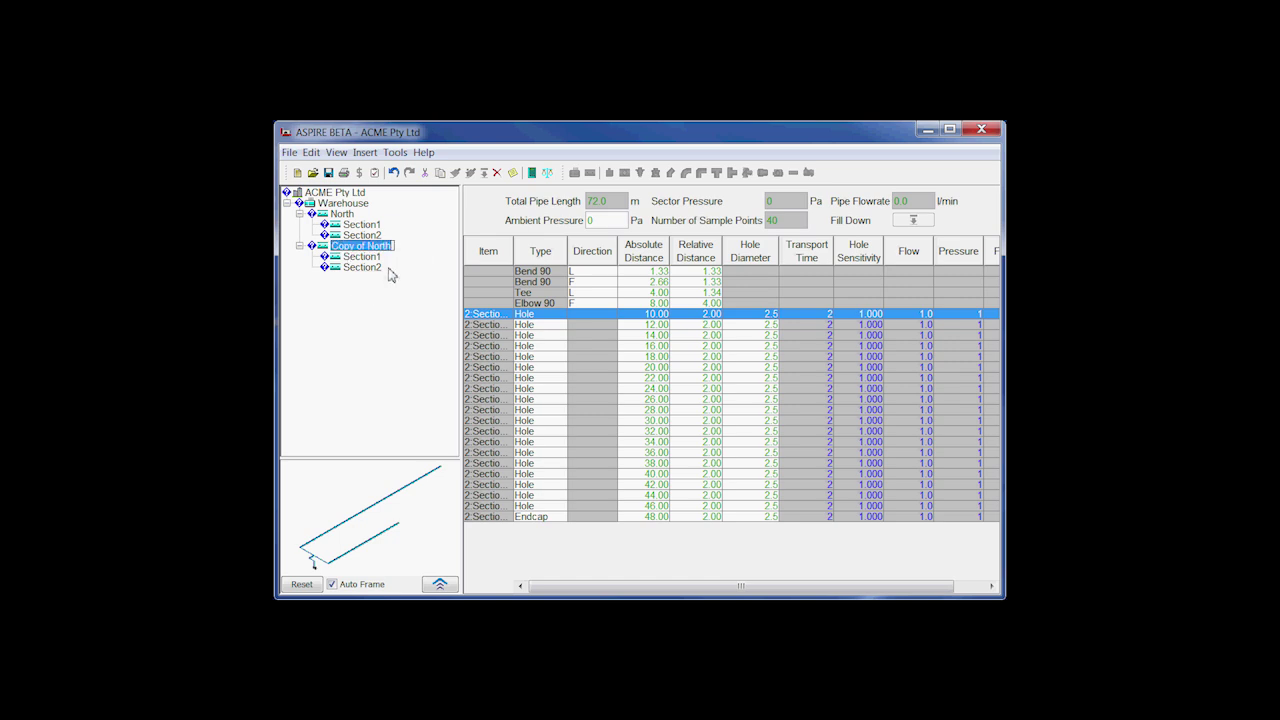
text(South)
key(Return)
Step: Add an H-Configuration pipe to the Warehouse detector with default settings
click(343, 204)
click(589, 173)
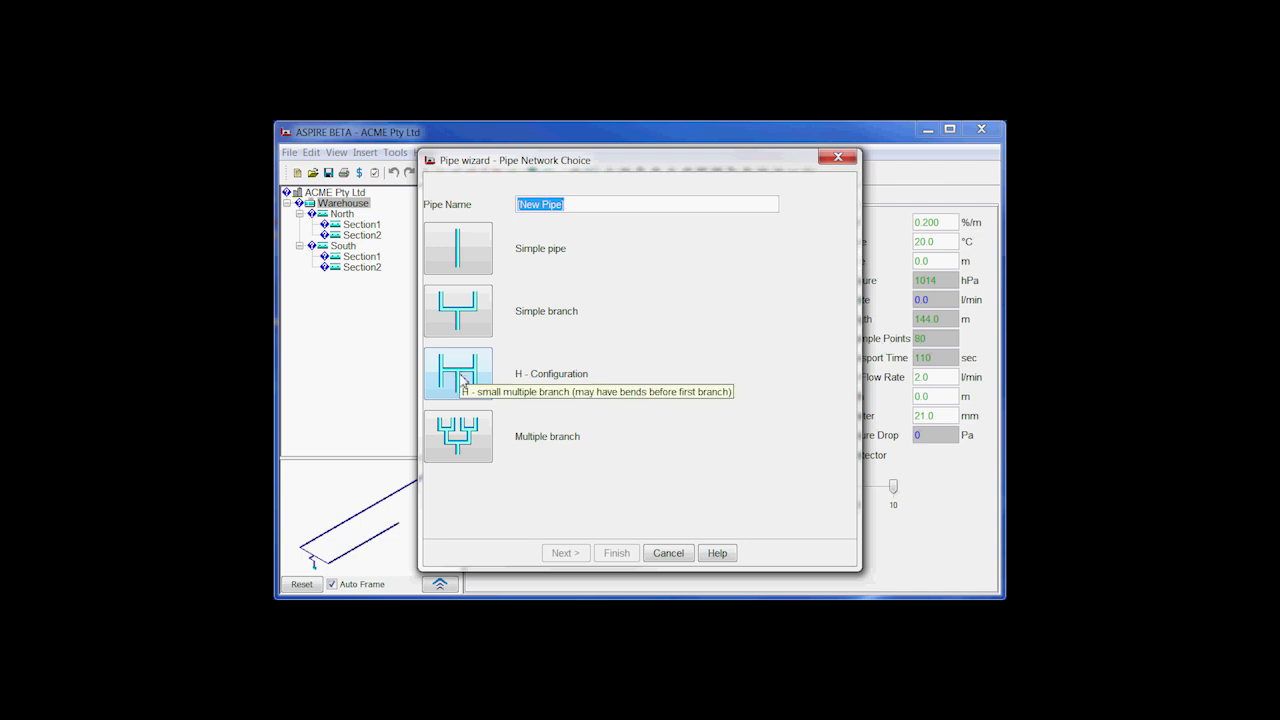
click(460, 377)
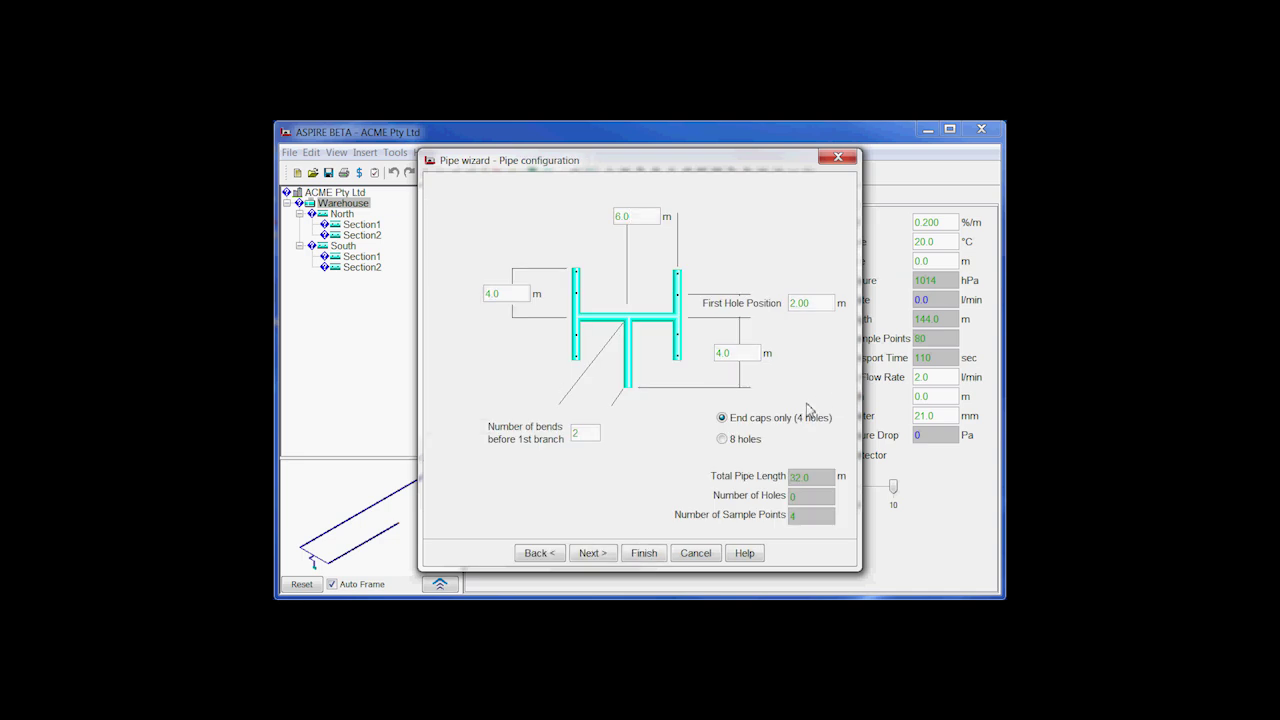
click(643, 554)
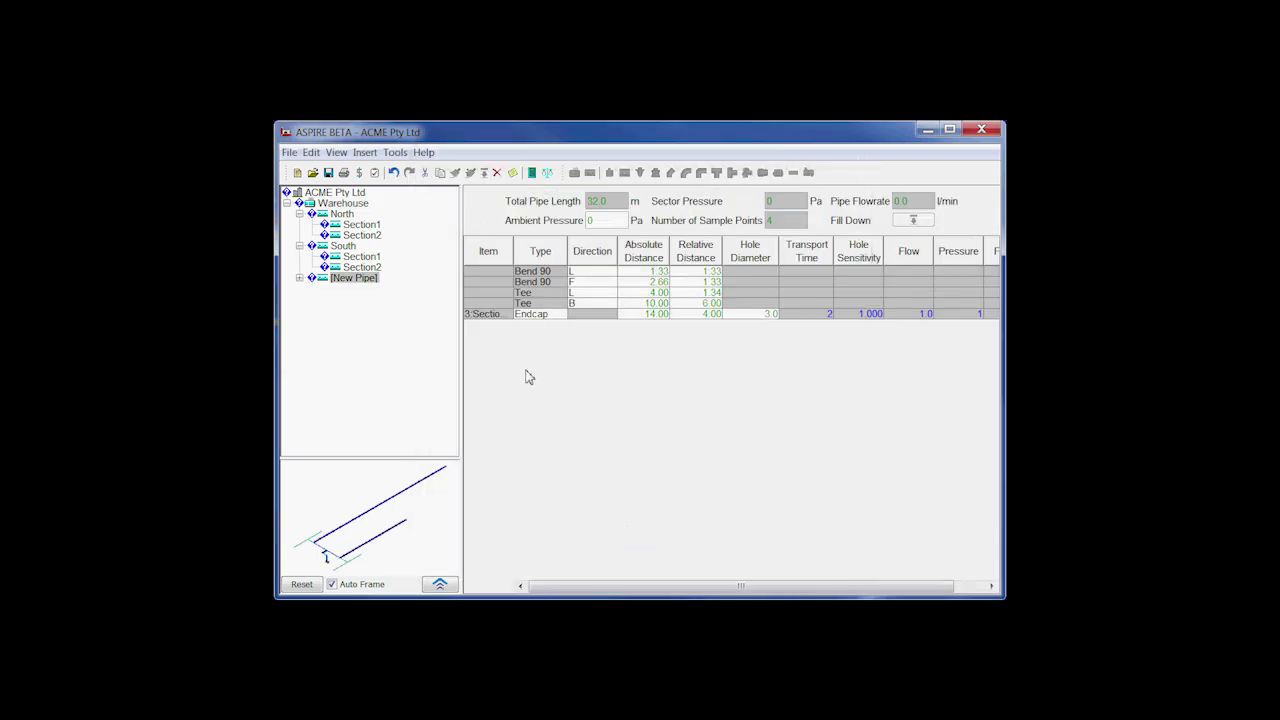
Step: Rename the new H-configuration pipe to East Entrance
right_click(354, 279)
click(377, 289)
text(E)
text(ast Entrance)
key(Return)
Step: Add a detector of type VEP, set its aspirator speed to 3 and name it Office
click(345, 196)
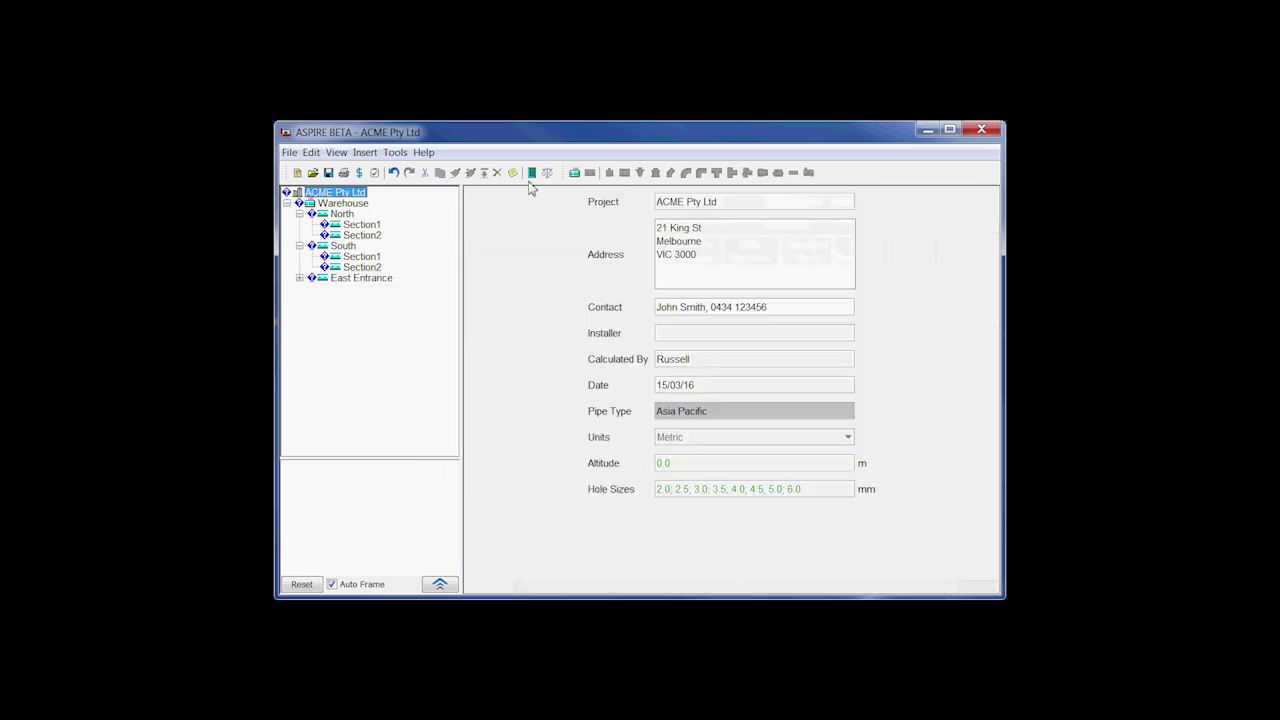
click(574, 172)
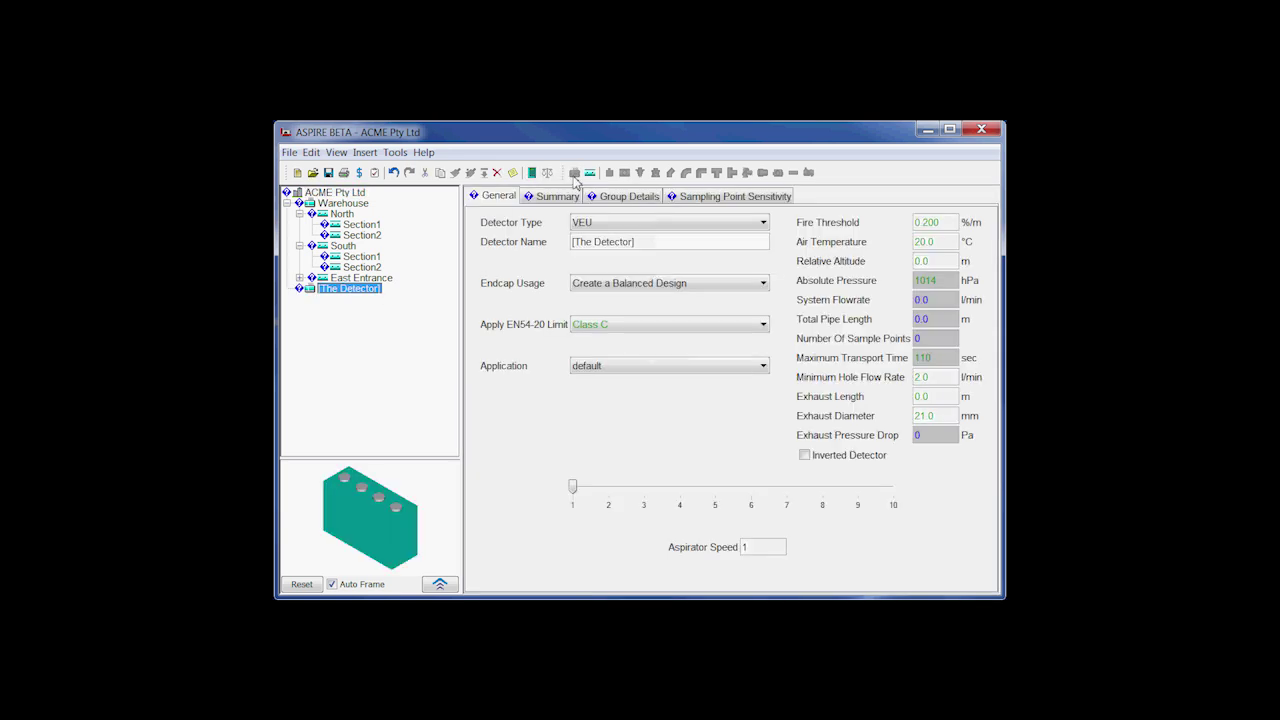
click(759, 230)
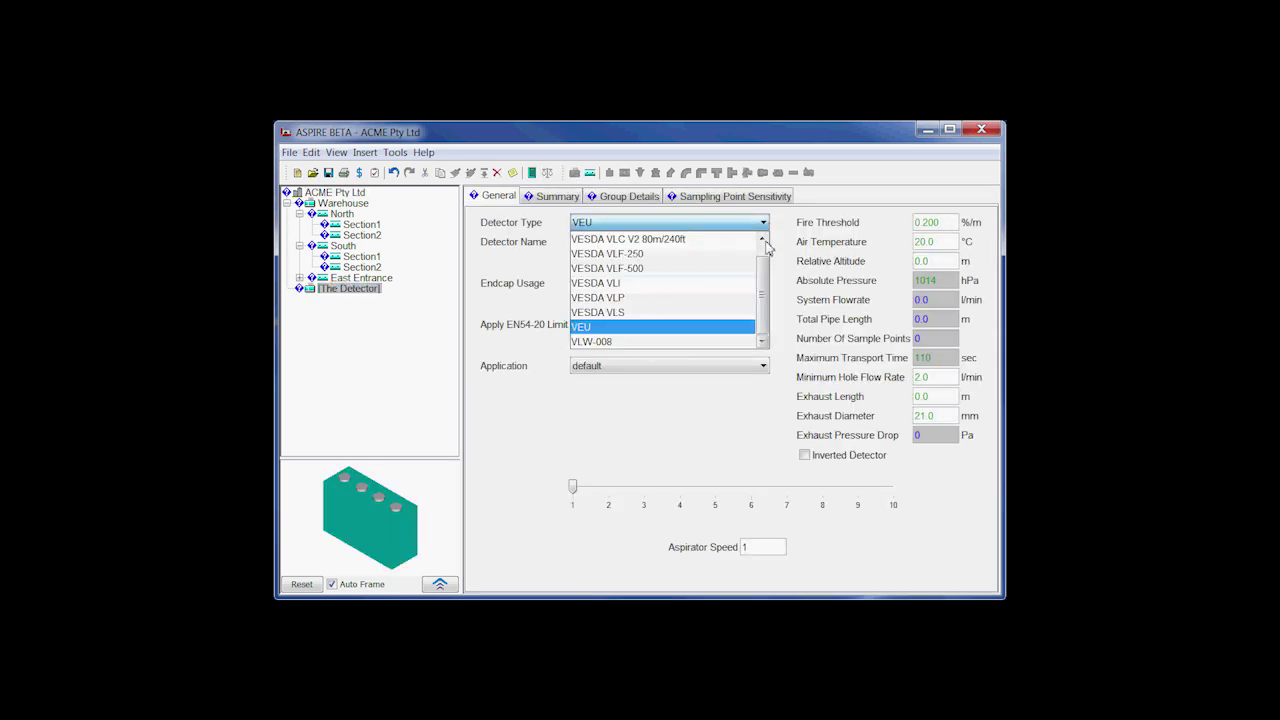
scroll(704, 250, up, 1)
click(704, 244)
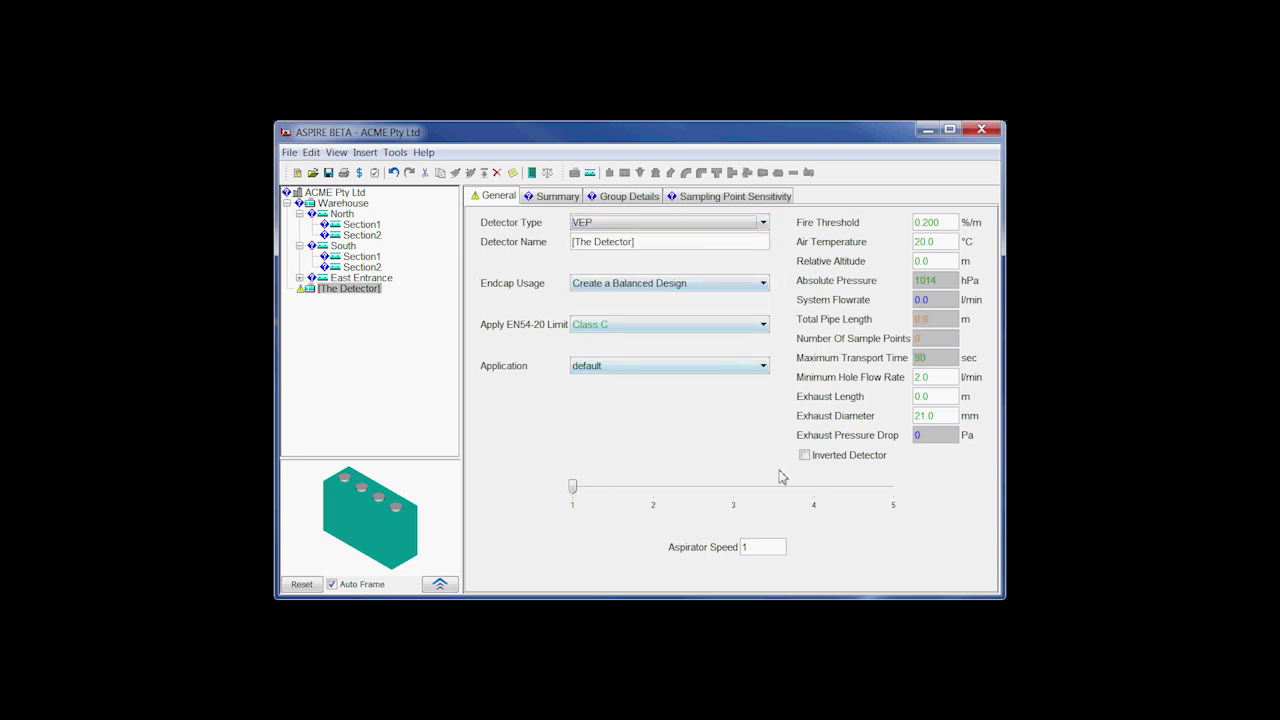
click(574, 487)
drag(573, 487, 703, 488)
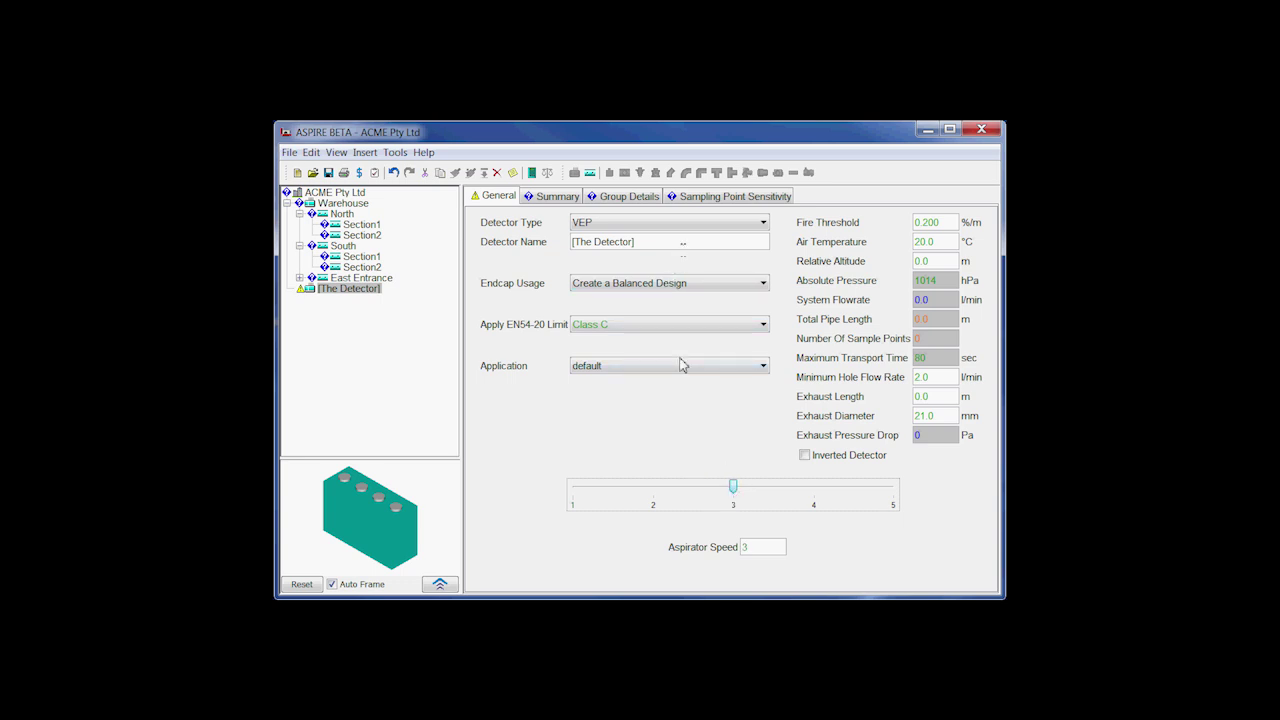
click(683, 248)
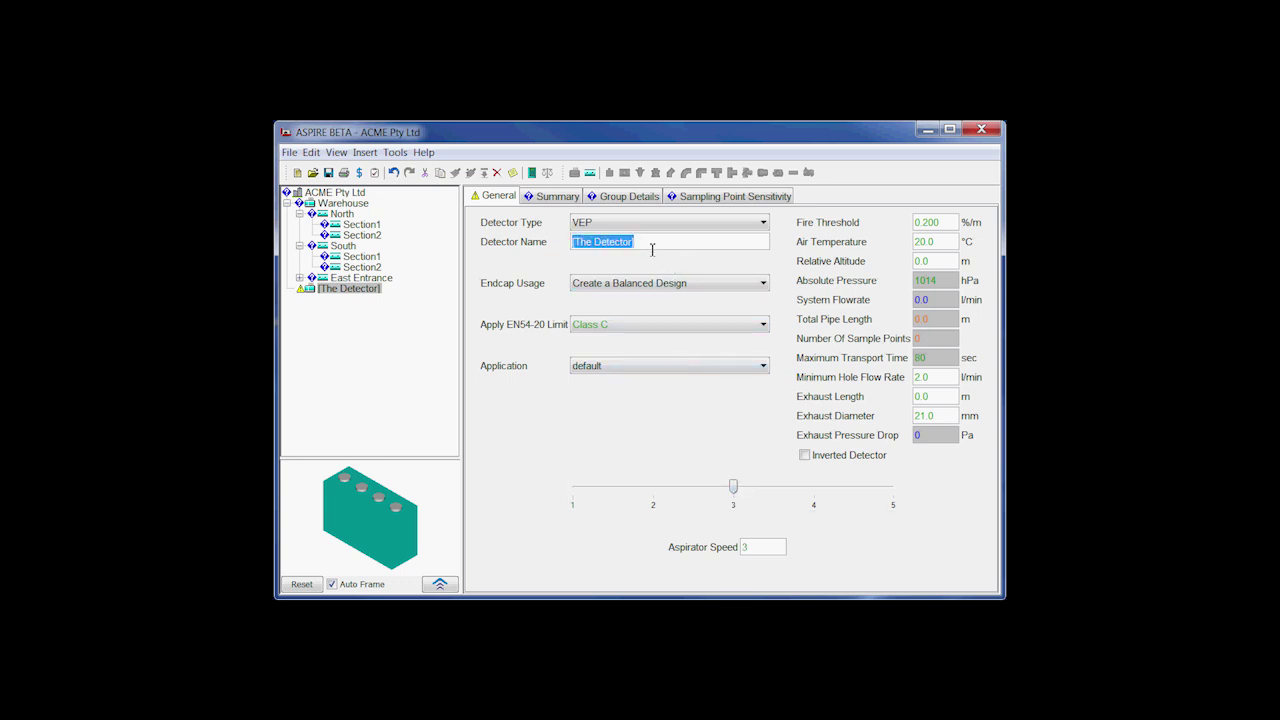
text(Office)
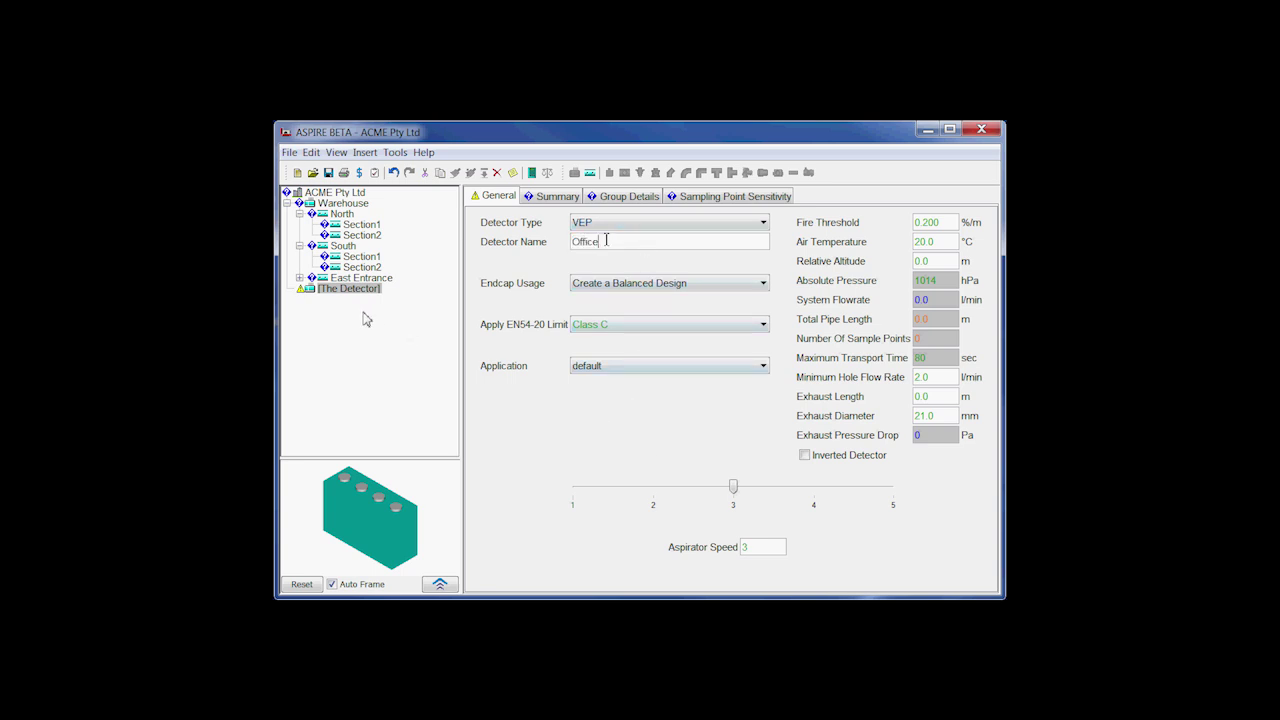
Step: Create two Simple branch pipes on Office, New Pipe and New Pipe (1), with default properties
click(590, 174)
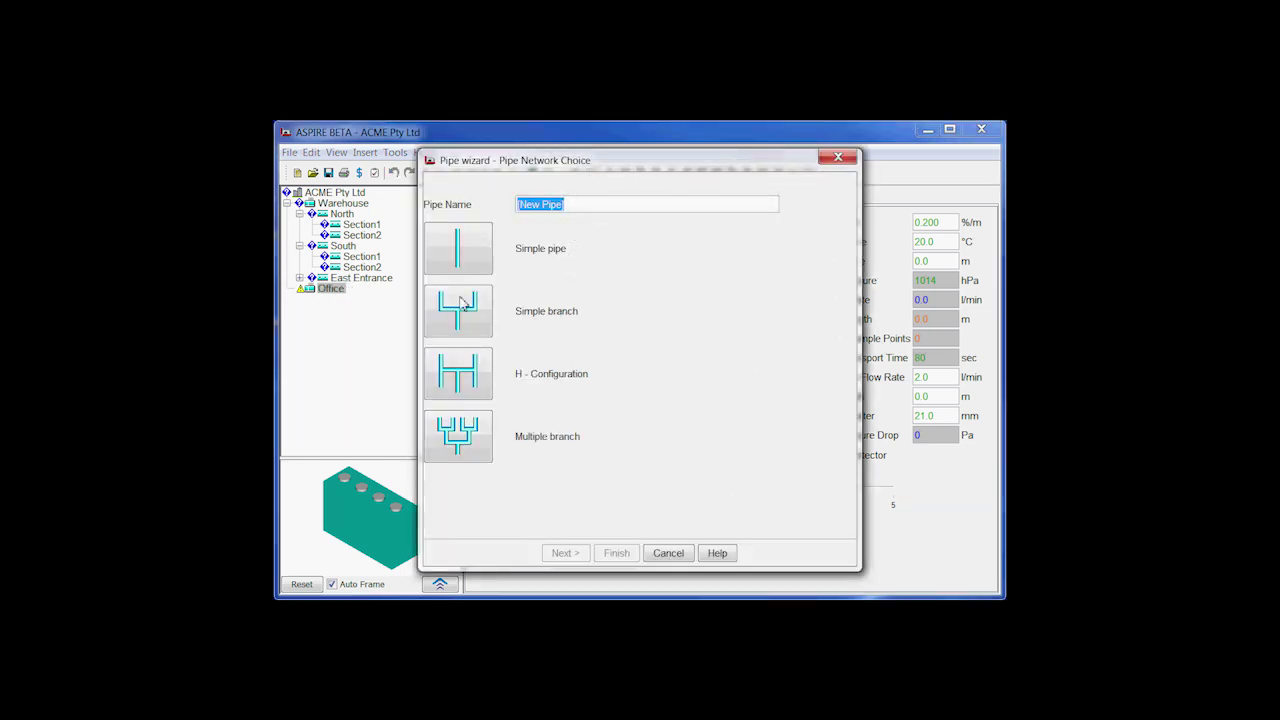
click(459, 305)
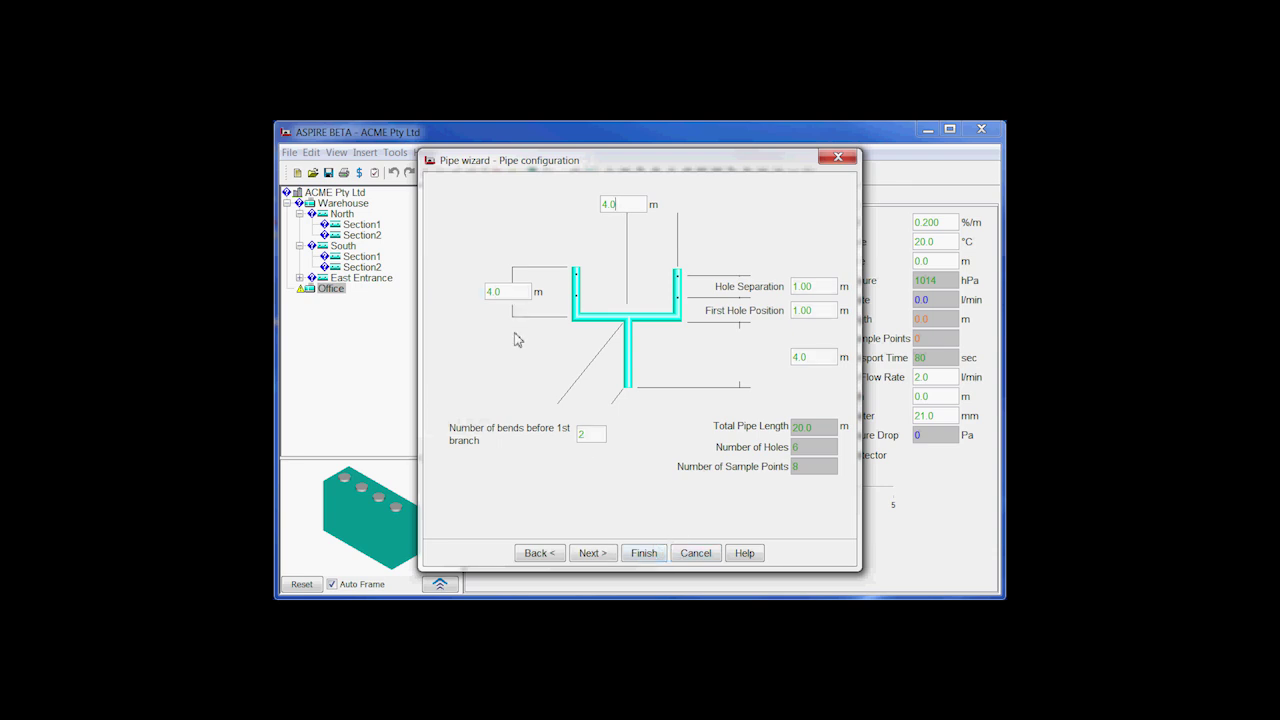
click(643, 555)
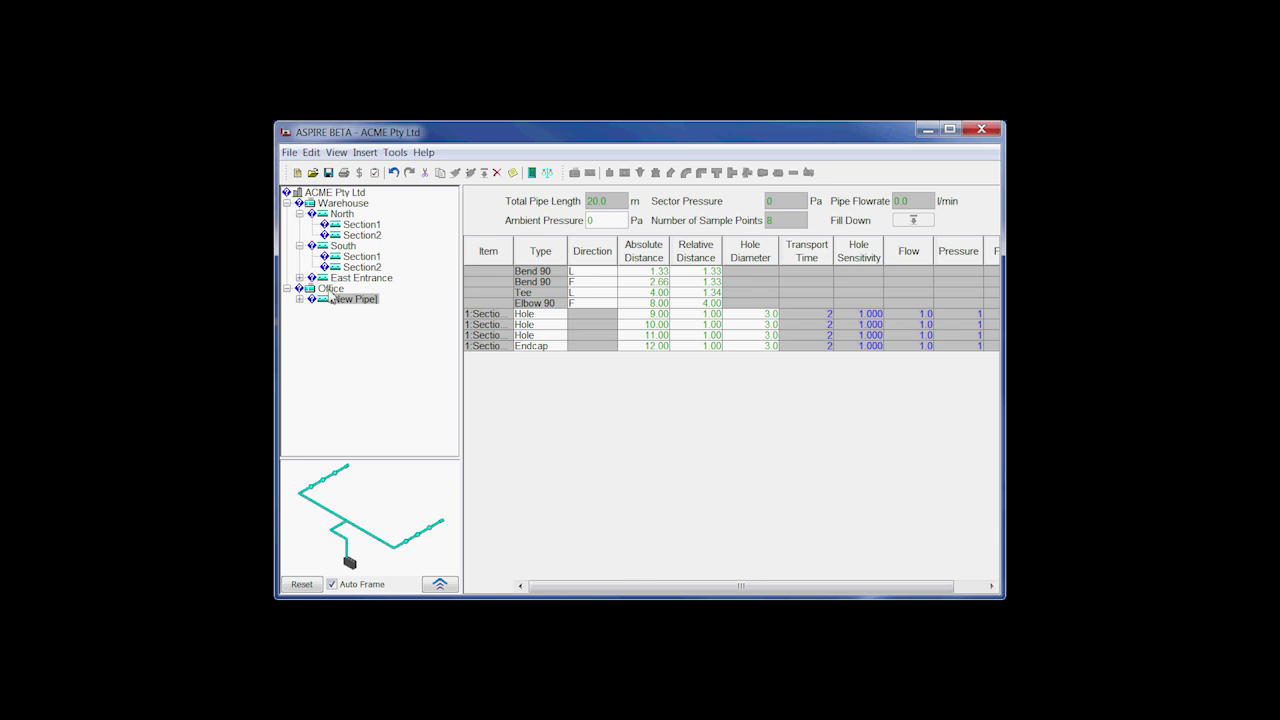
click(331, 290)
click(590, 173)
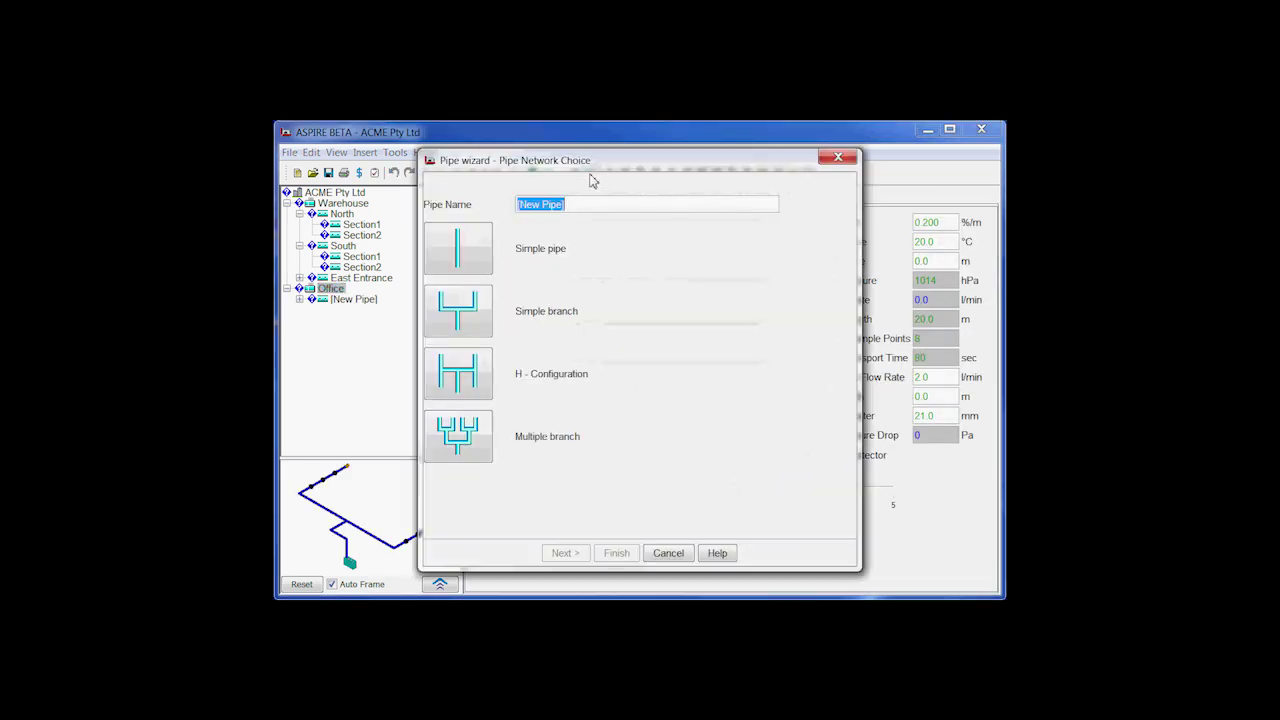
click(484, 324)
click(643, 552)
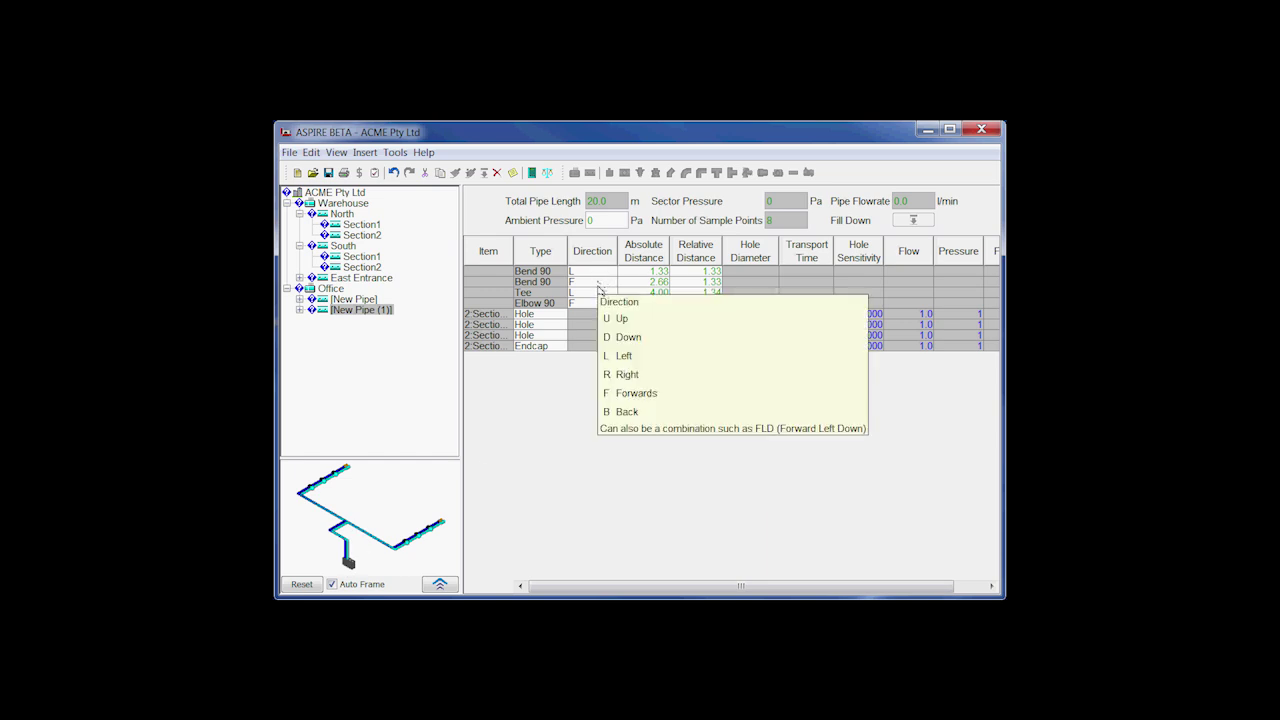
Step: Set the second Bend 90 on New Pipe (1) to direction B (Back)
click(600, 287)
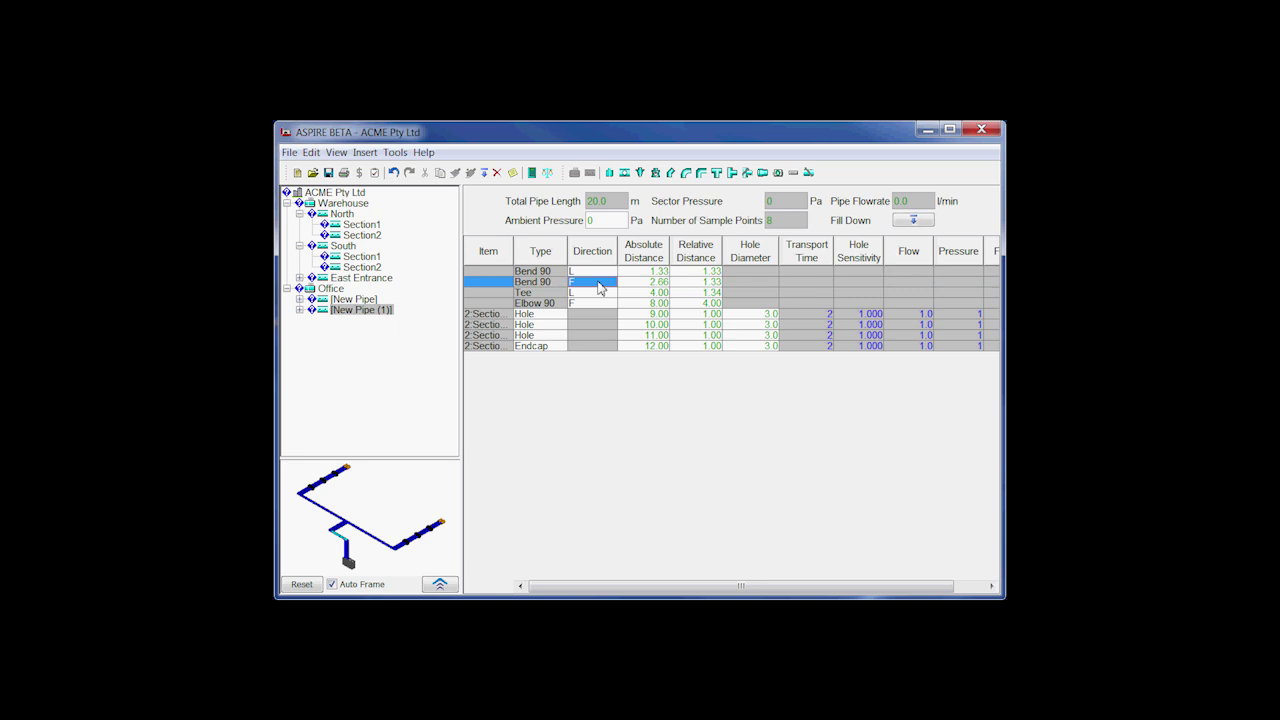
click(600, 287)
click(601, 285)
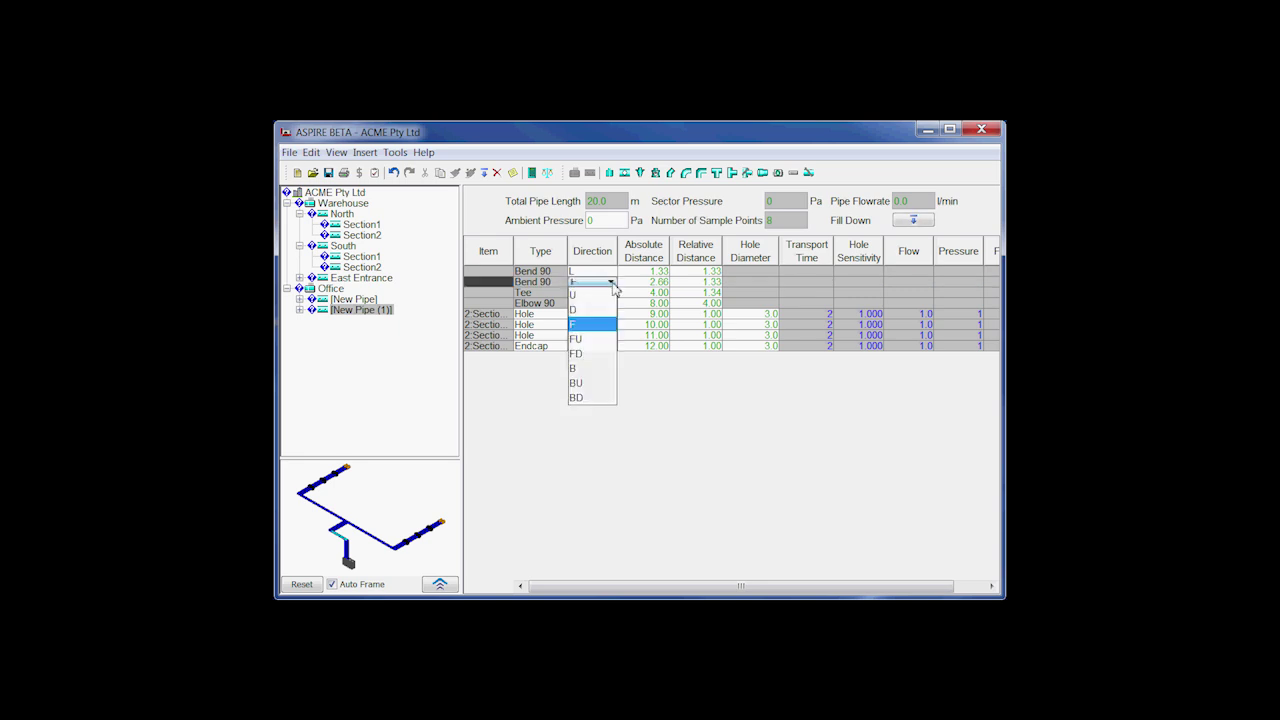
click(594, 369)
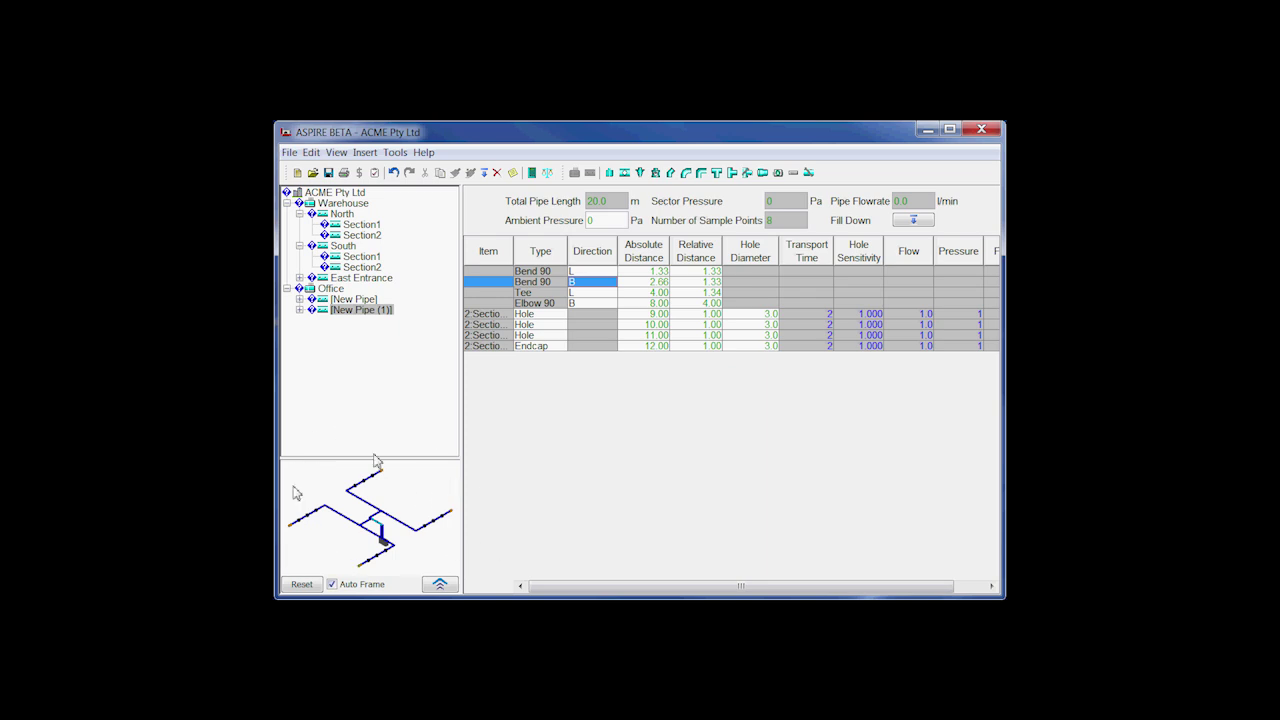
click(440, 585)
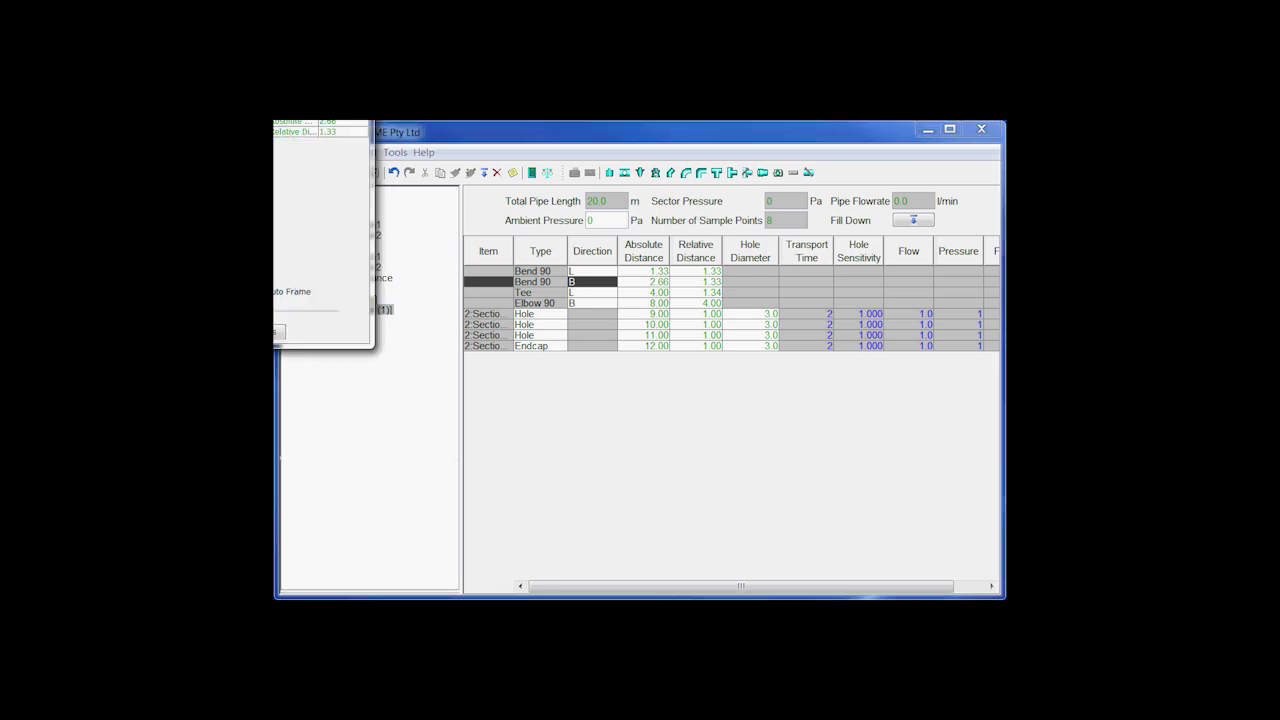
drag(259, 27, 559, 161)
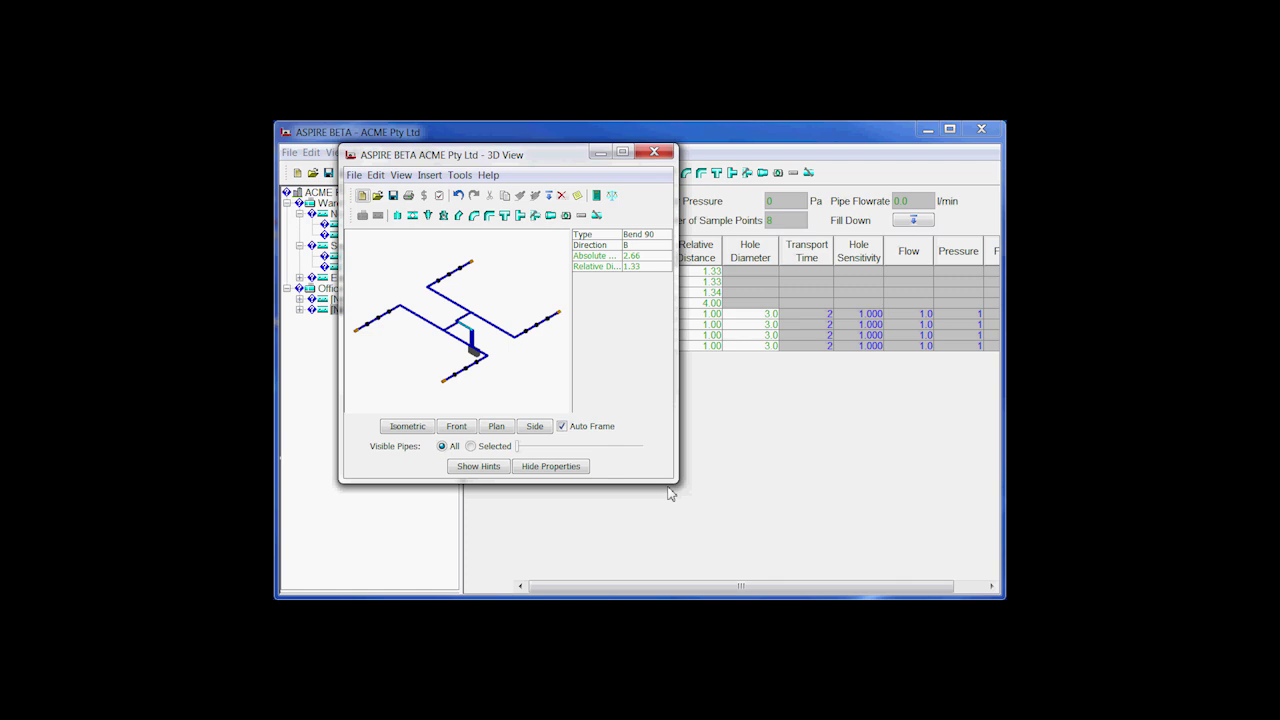
drag(678, 480, 912, 556)
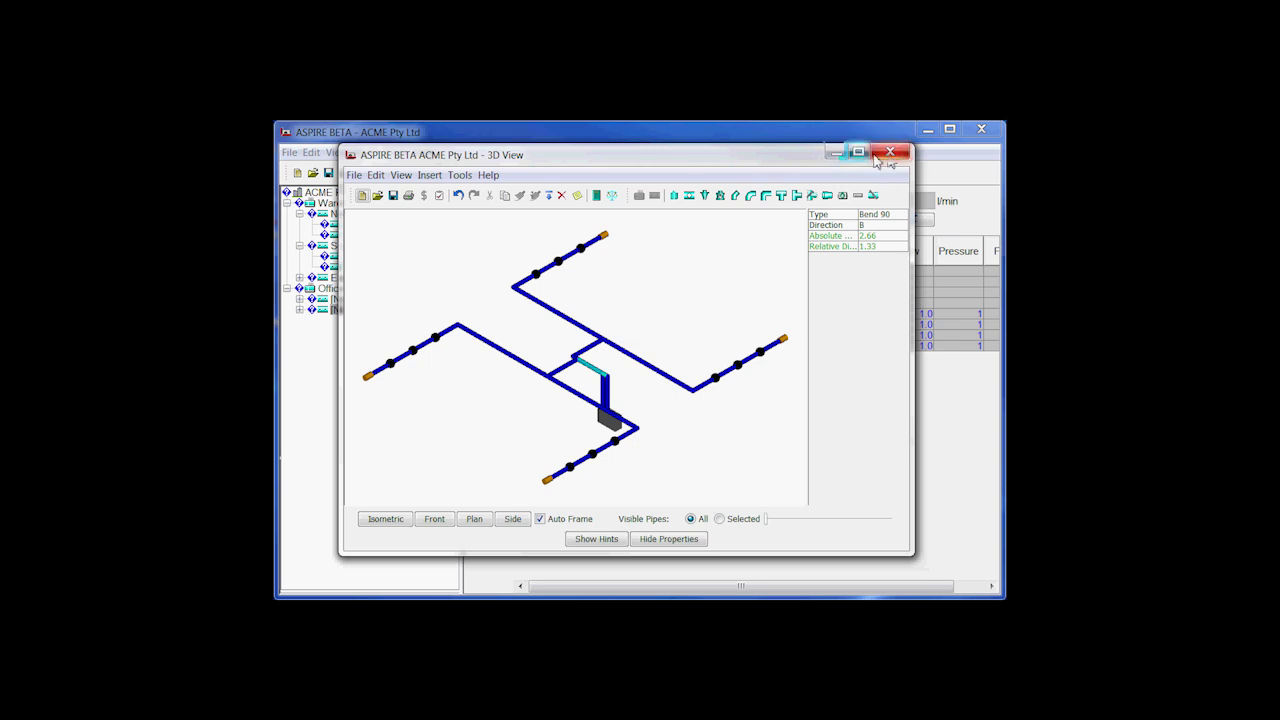
click(890, 154)
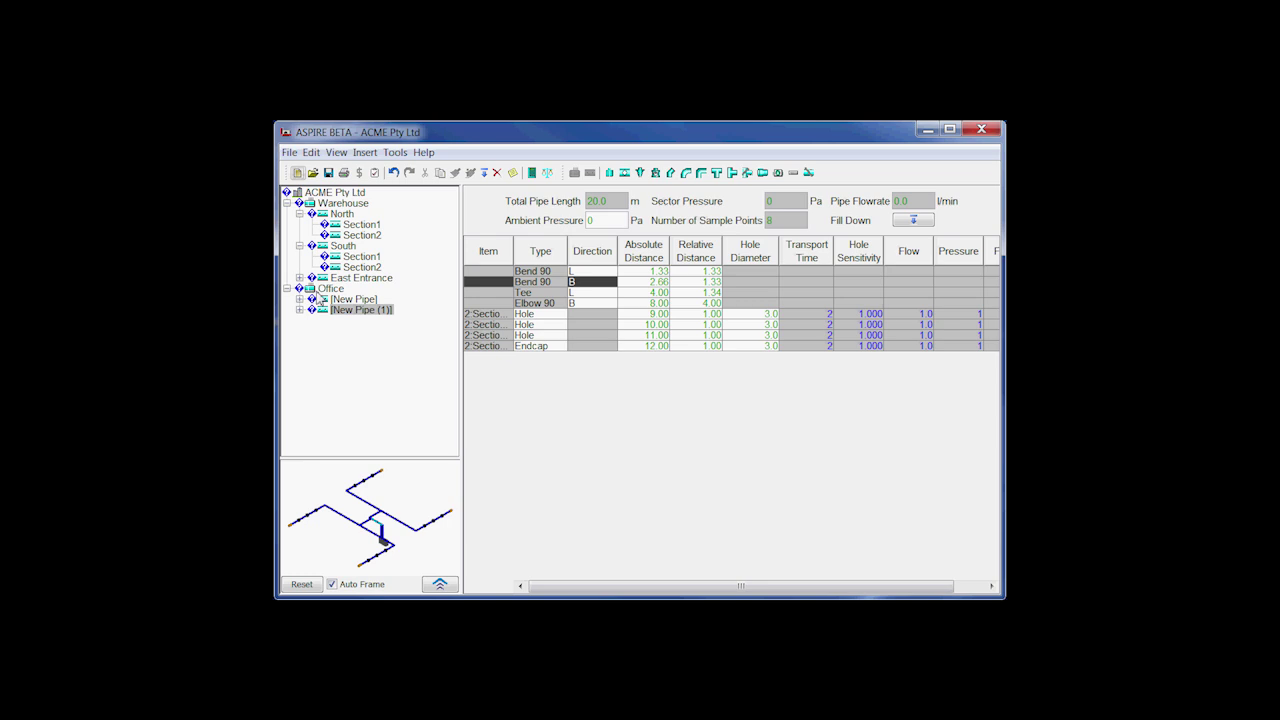
Step: Drag the Office detector node up to Warehouse's position in the tree, then drag it back down
click(330, 289)
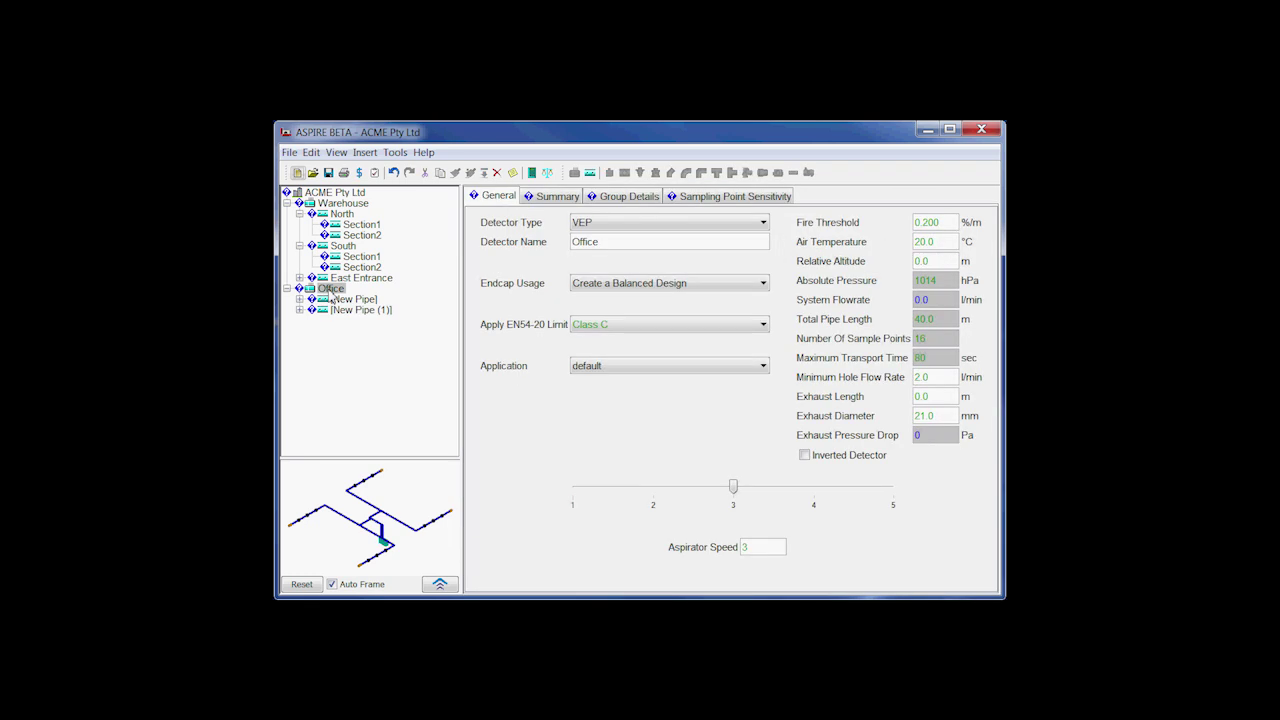
drag(330, 292, 340, 205)
drag(338, 293, 354, 205)
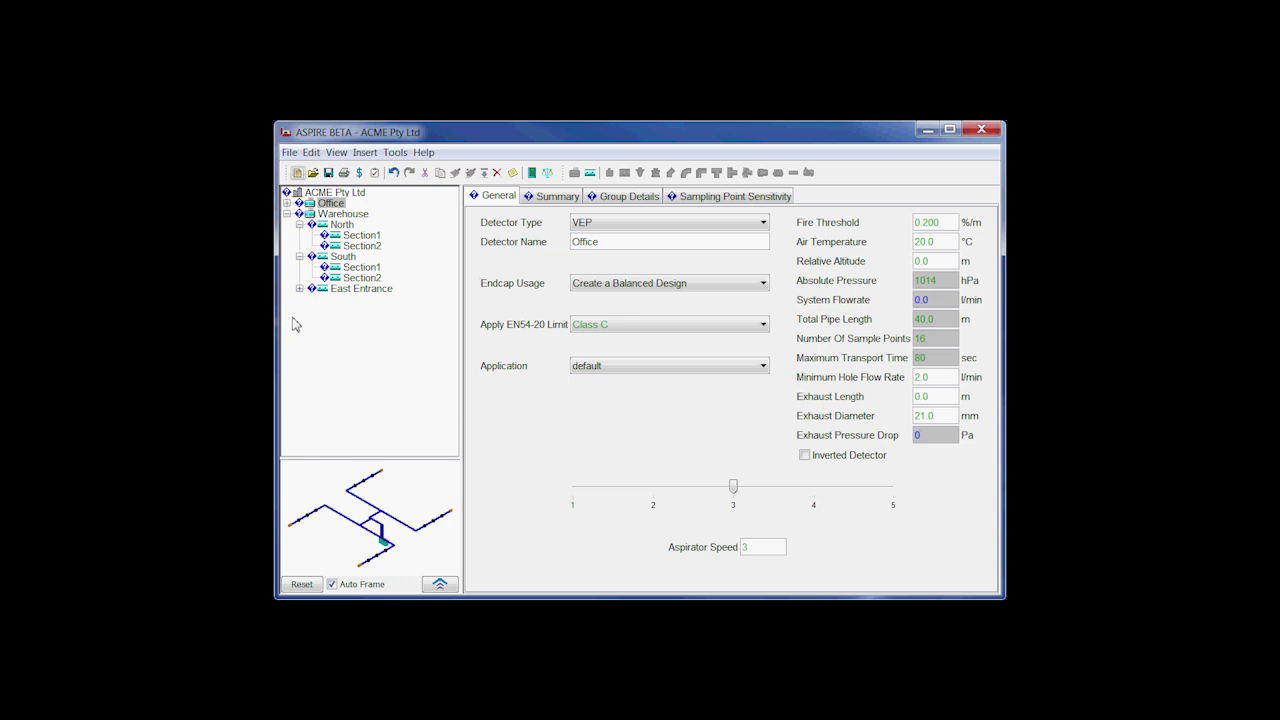
drag(321, 205, 346, 354)
Step: Copy the Office detector and paste it into the ACME Pty Ltd project root
click(327, 206)
click(440, 173)
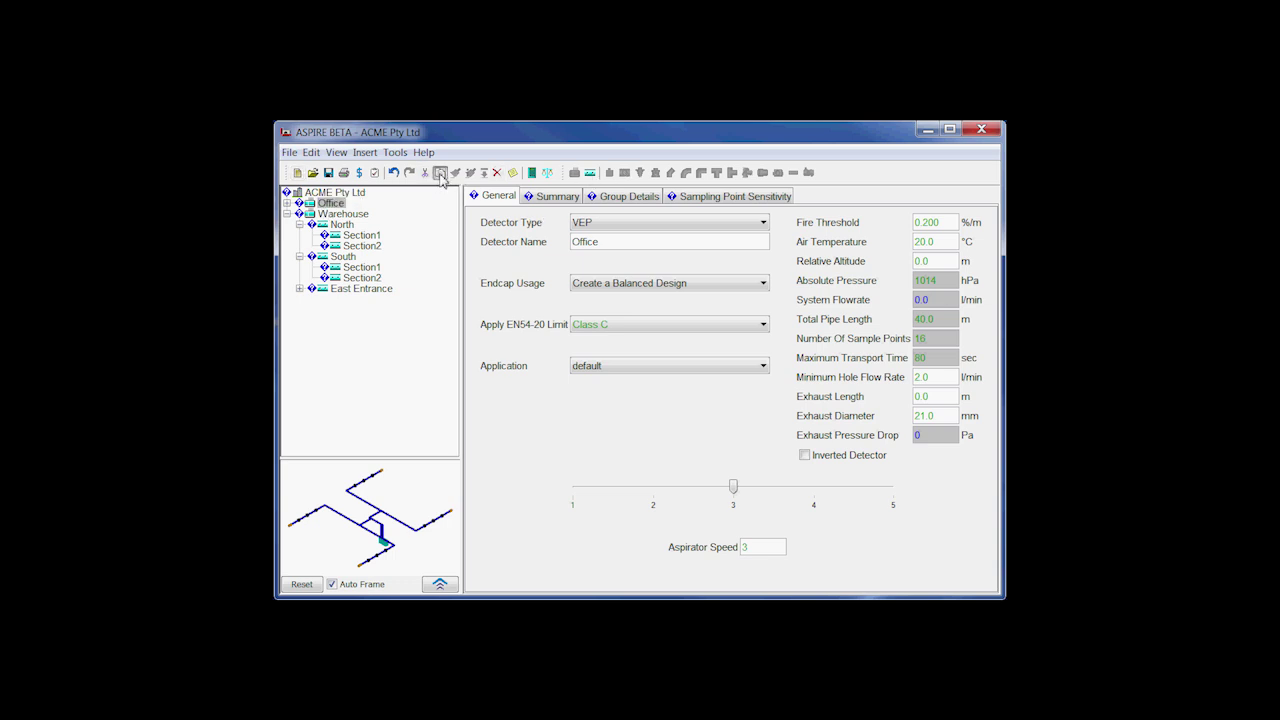
click(335, 193)
click(470, 174)
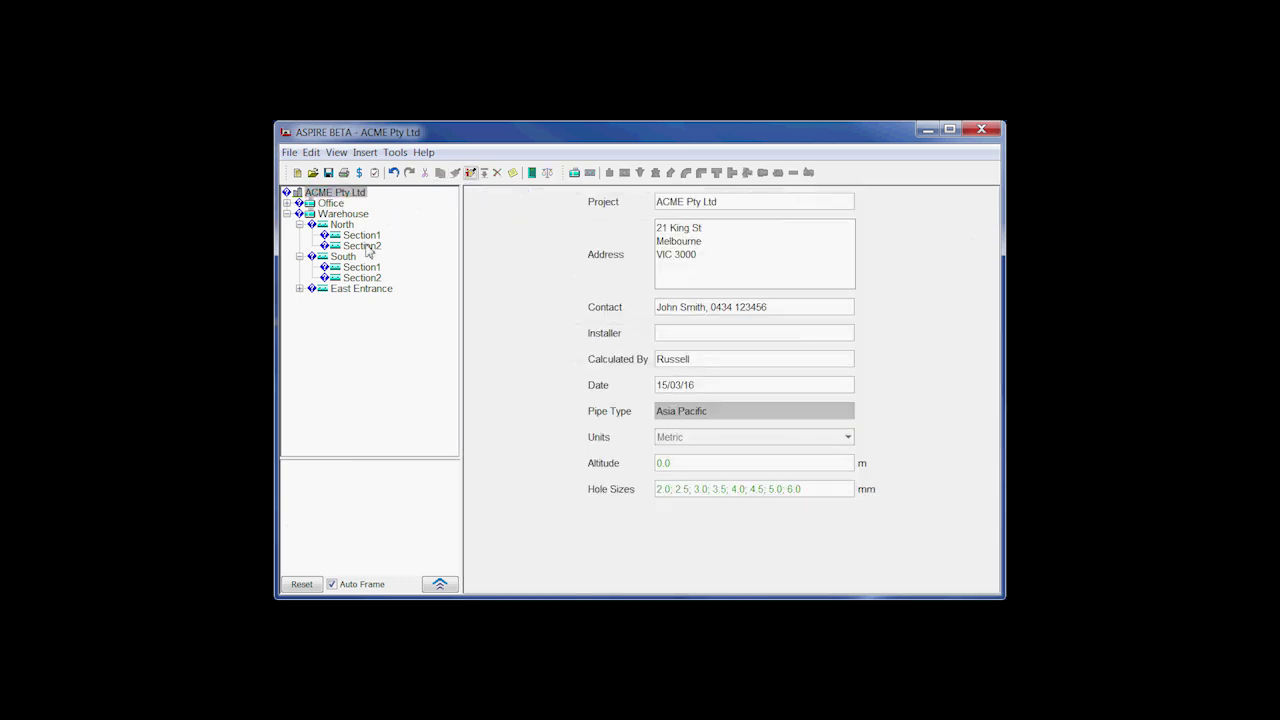